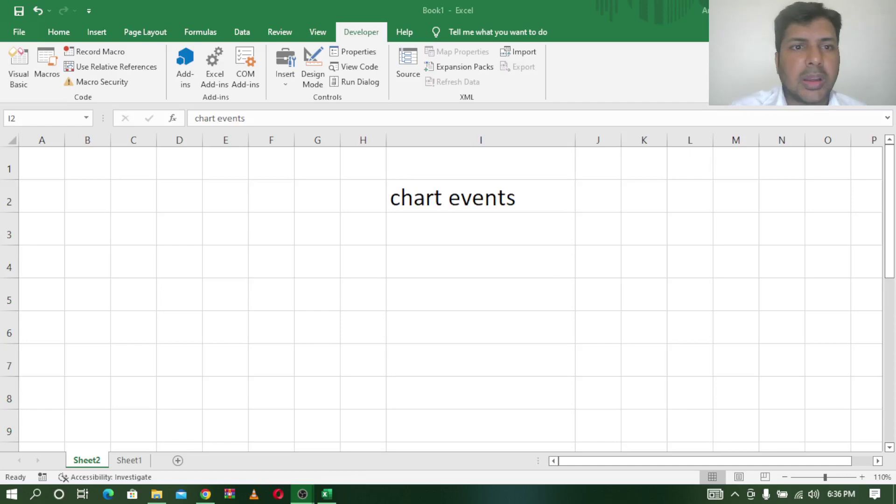
- Select the 'chart events' title in I2, then move to cell I3
left_click(451, 199)
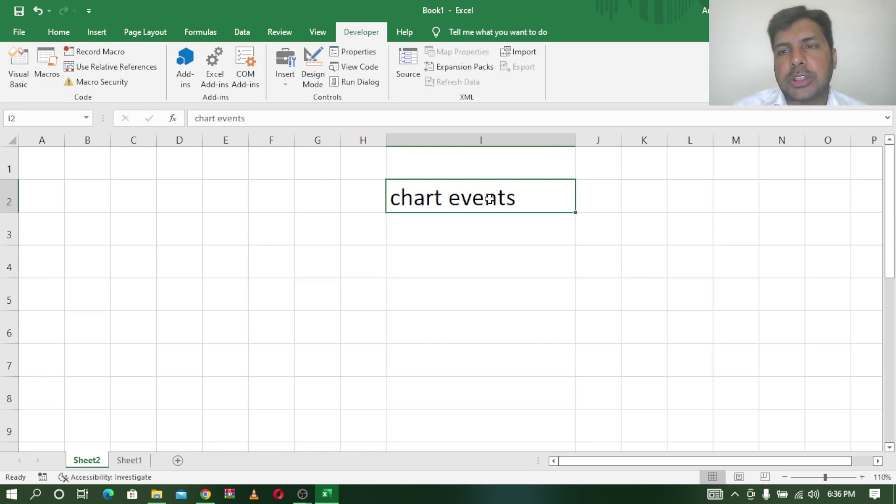
left_click(503, 230)
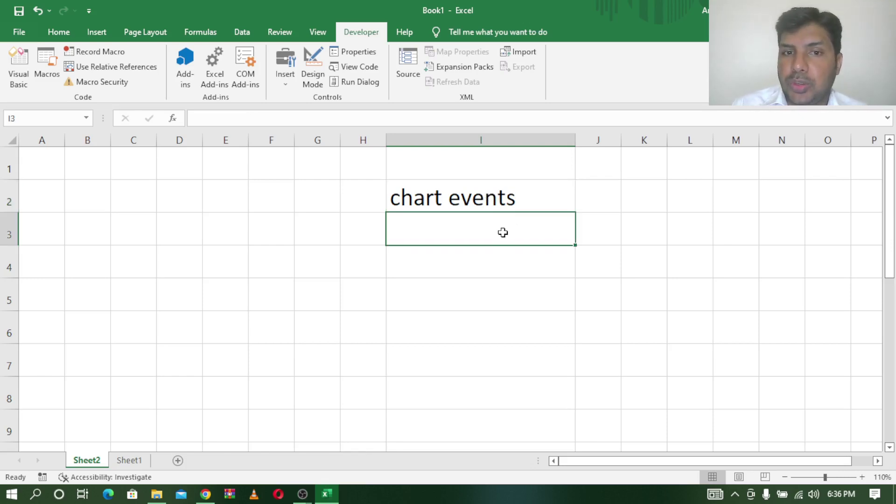
left_click(492, 200)
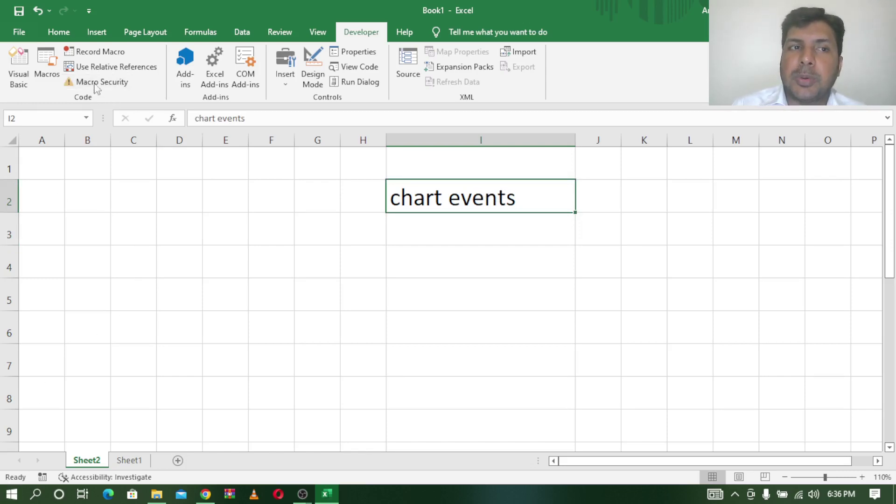
- Look over the Insert and Developer tabs, then switch to the YouTube channel playlists
left_click(96, 32)
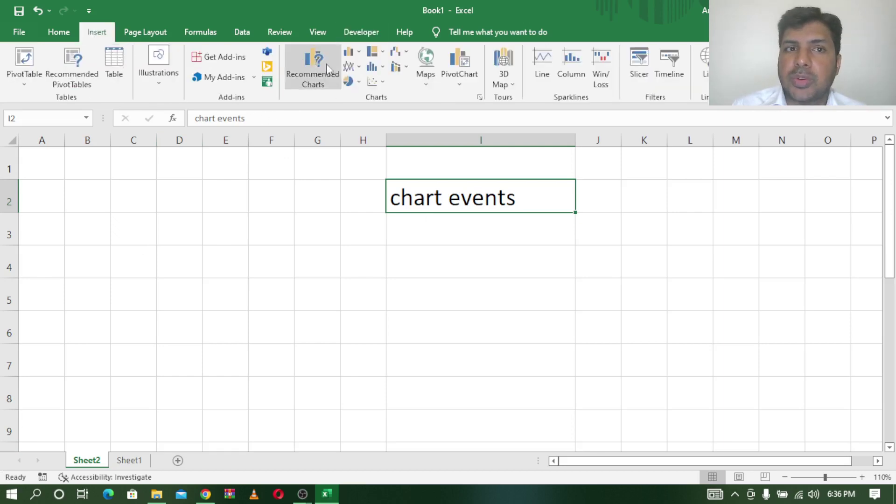
left_click(364, 33)
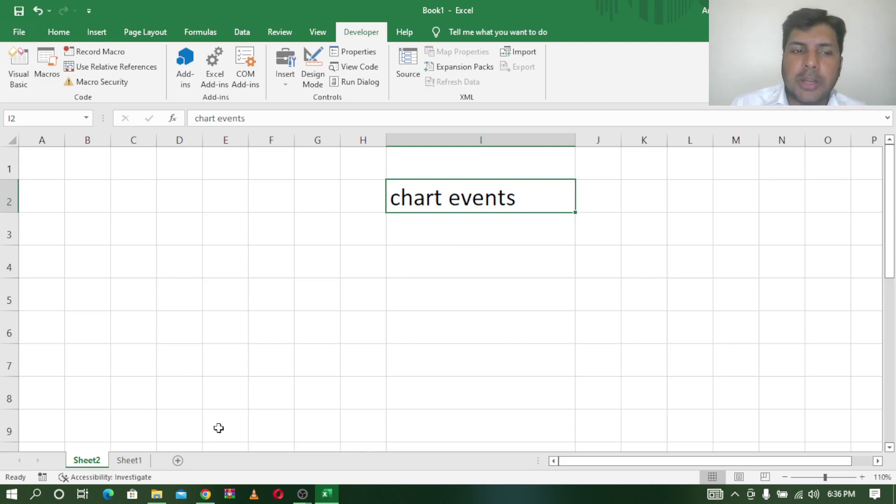
left_click(205, 494)
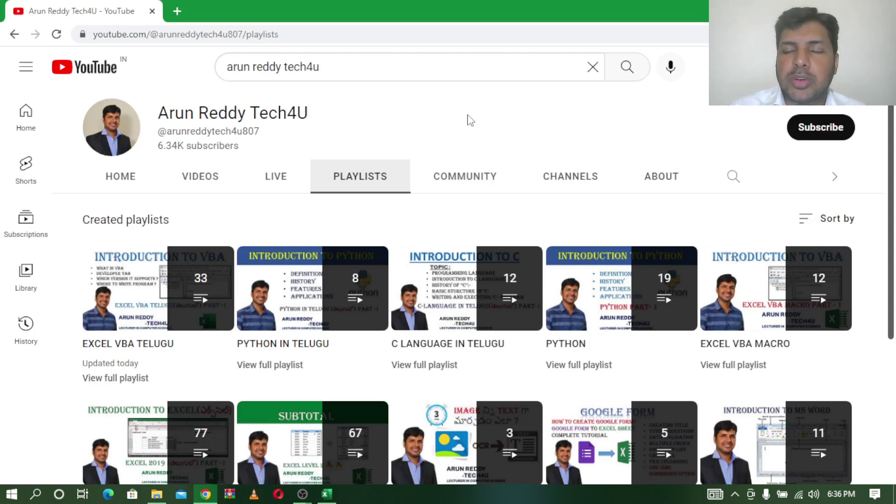
mouse_move(158, 288)
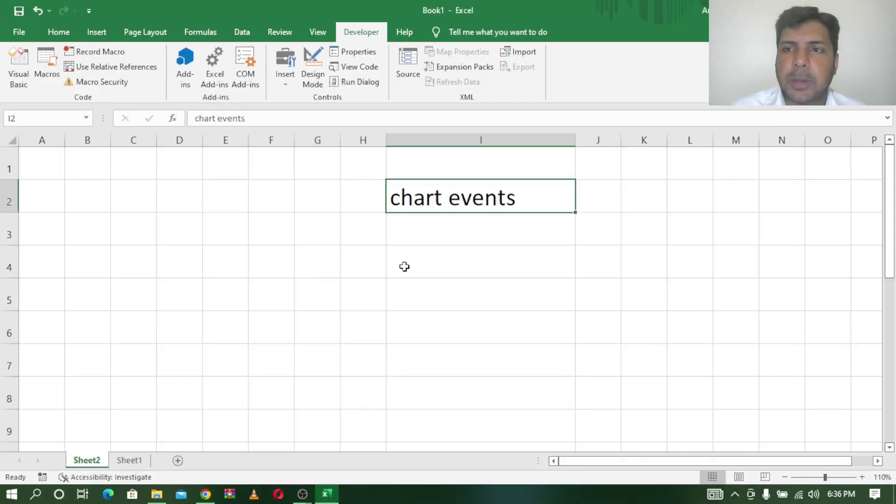
- Return to the Book1 workbook in Excel, landing on cell G5 of Sheet2
left_click(336, 285)
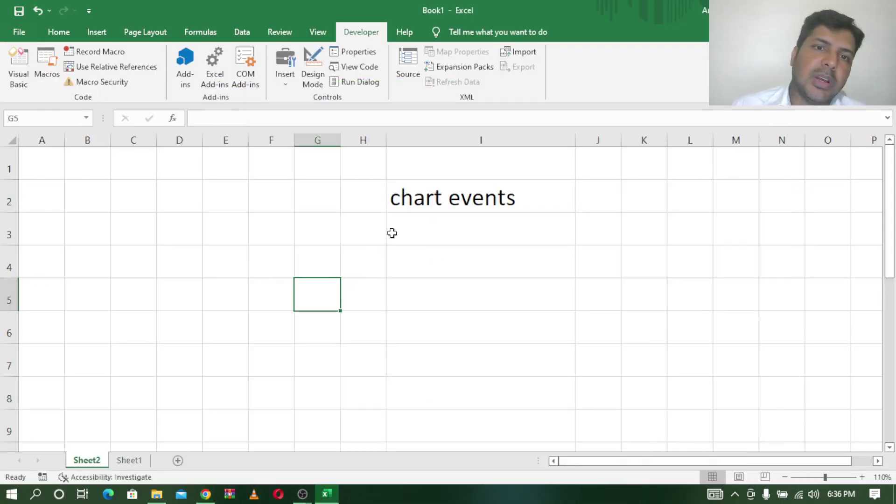
- Open and close the empty ThisWorkbook VBA editor, then go to blank Sheet1
left_click(469, 200)
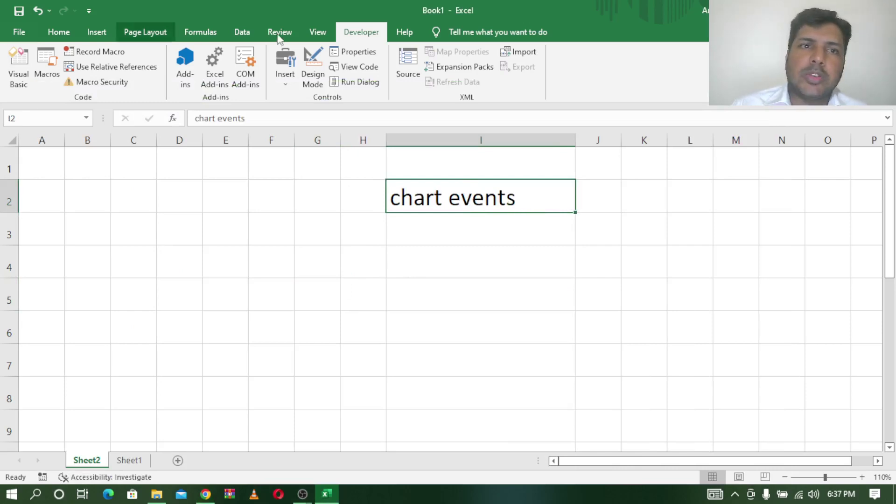
left_click(15, 64)
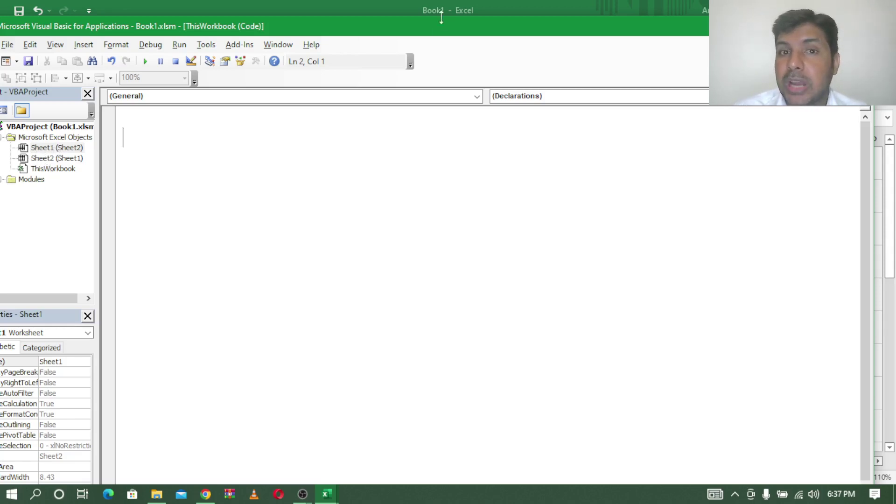
double_click(429, 38)
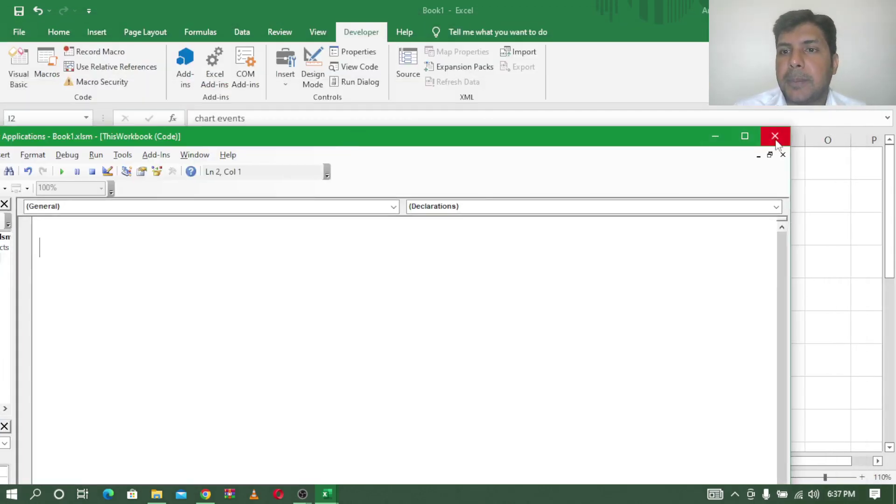
left_click(775, 137)
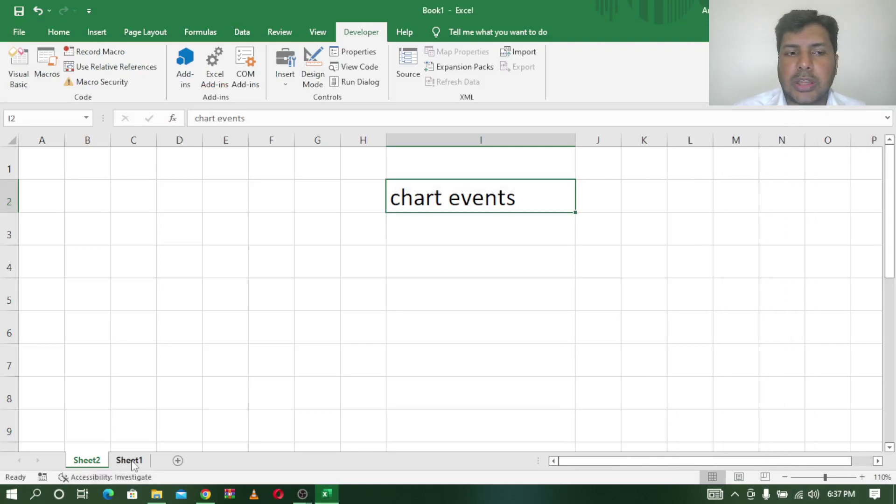
left_click(135, 462)
- Insert a new Chart sheet, Chart1, through the Insert dialog of the Sheet1 tab
right_click(135, 462)
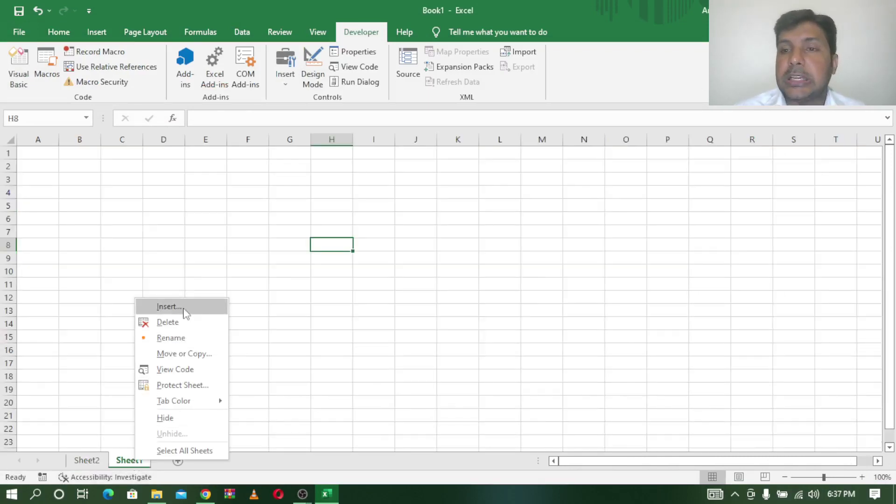
left_click(169, 307)
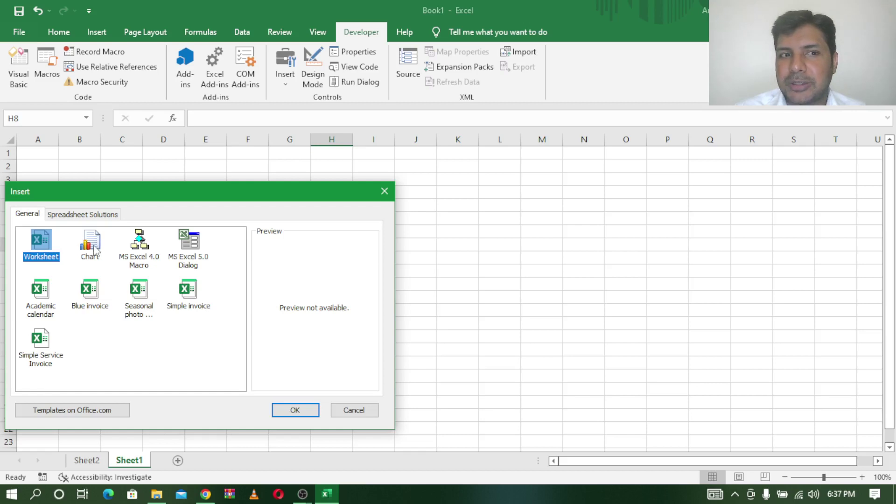
left_click(94, 250)
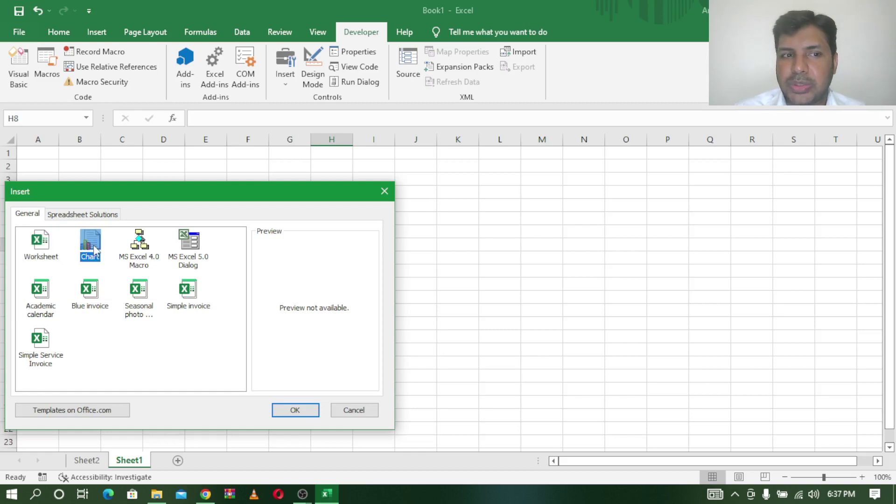
left_click(306, 414)
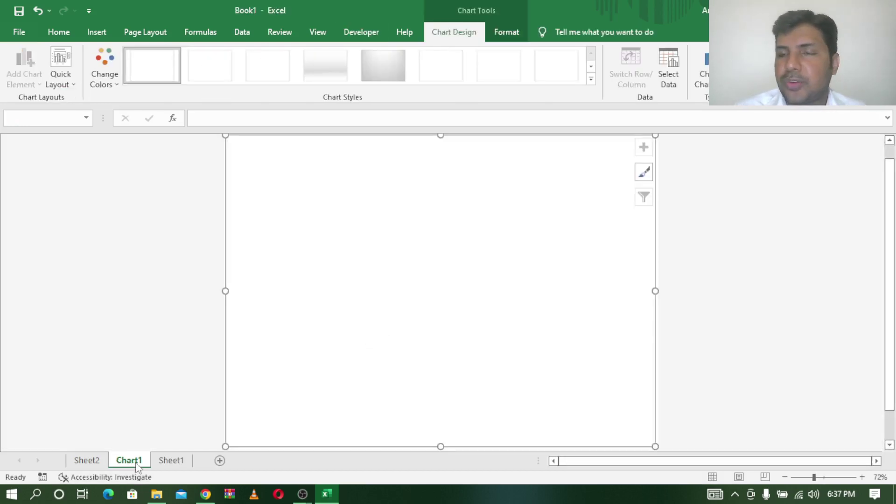
- On Sheet2, enter 1 and 2 in D3:D4 and fill the series down to 5 in D7
left_click(89, 461)
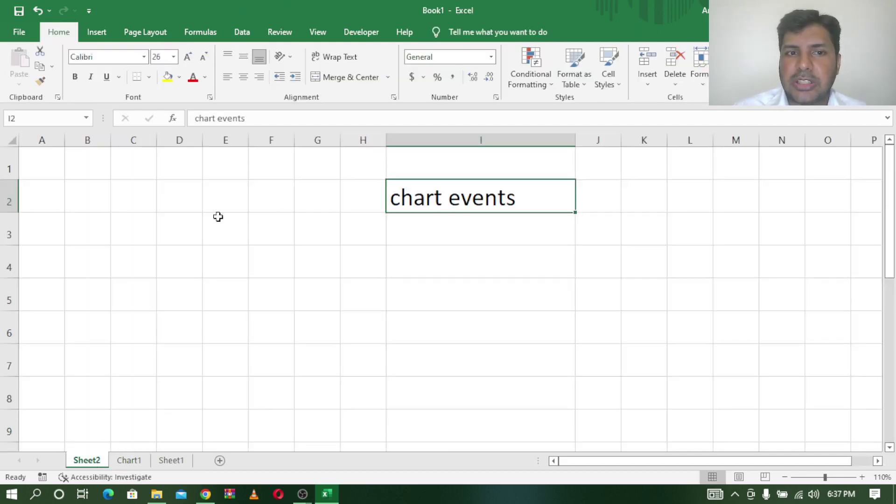
left_click(202, 230)
type("1")
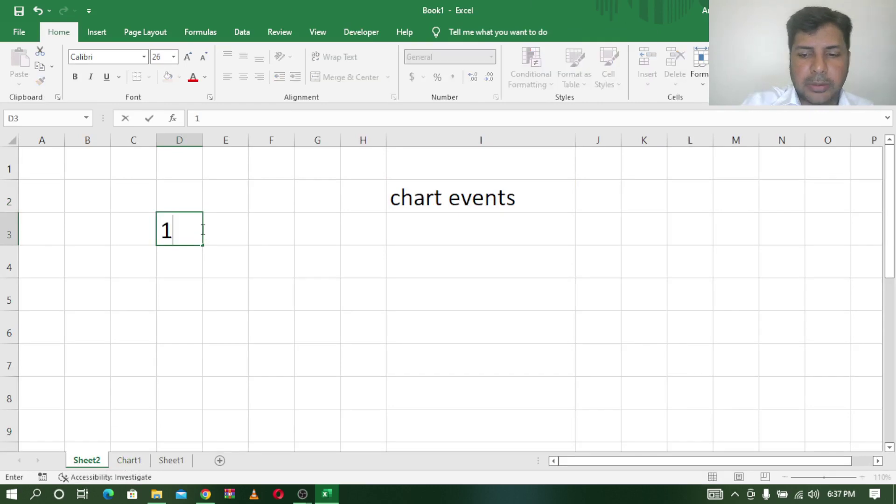
key("Return")
type("2")
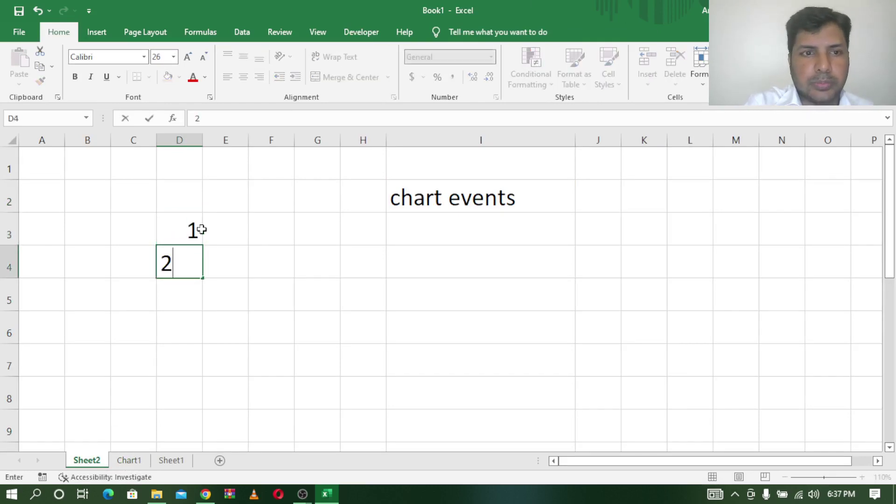
left_click(226, 258)
left_click_drag(199, 230, 201, 374)
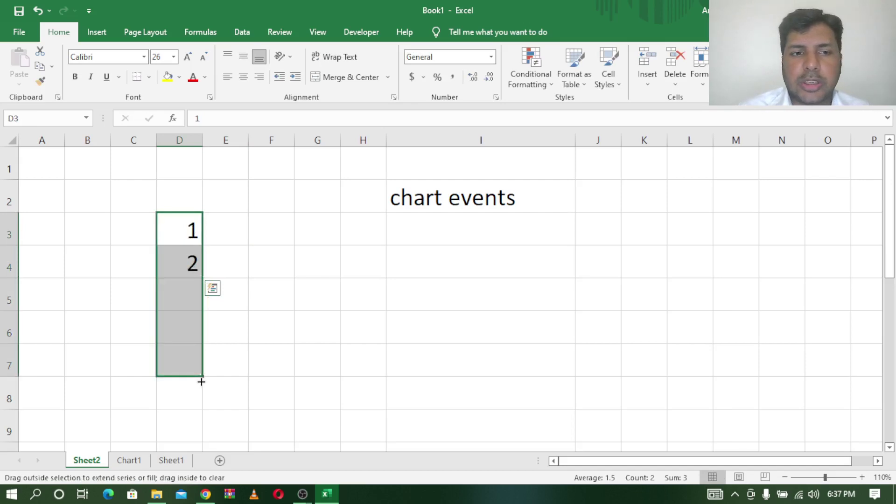
- Insert a clustered column chart of D3:D7, then go to the Chart1 sheet
left_click(99, 29)
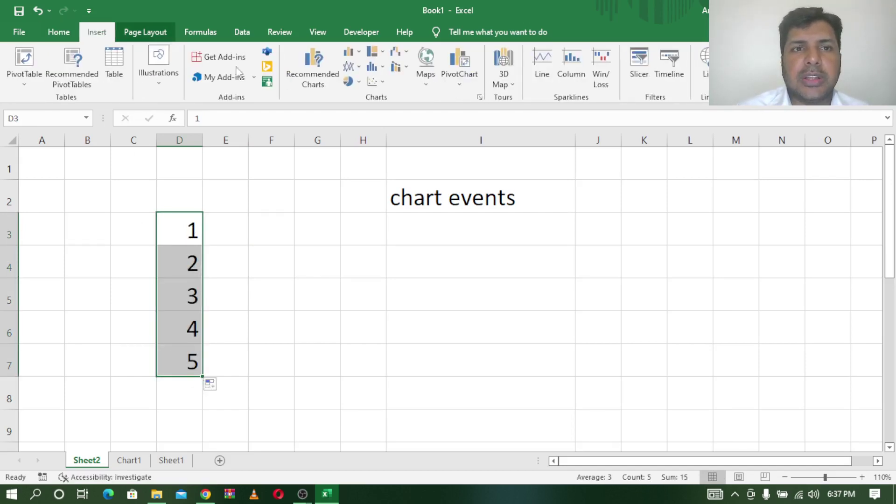
left_click(350, 52)
left_click(360, 94)
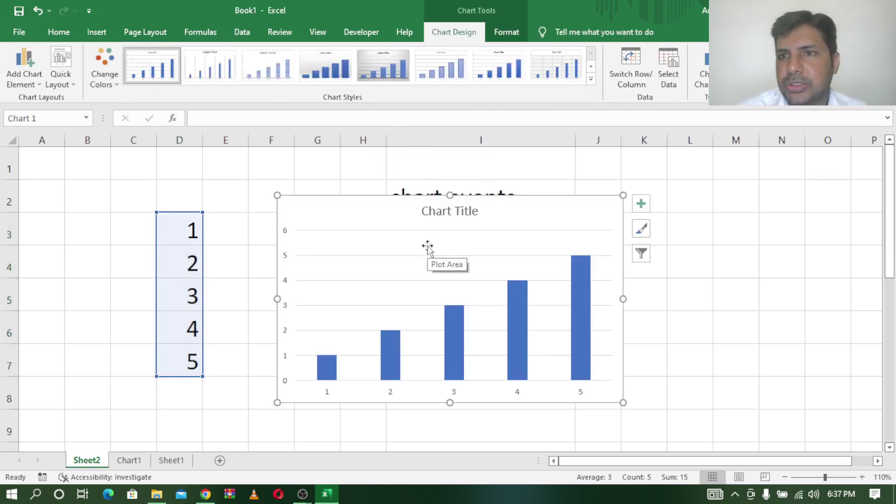
left_click(391, 239)
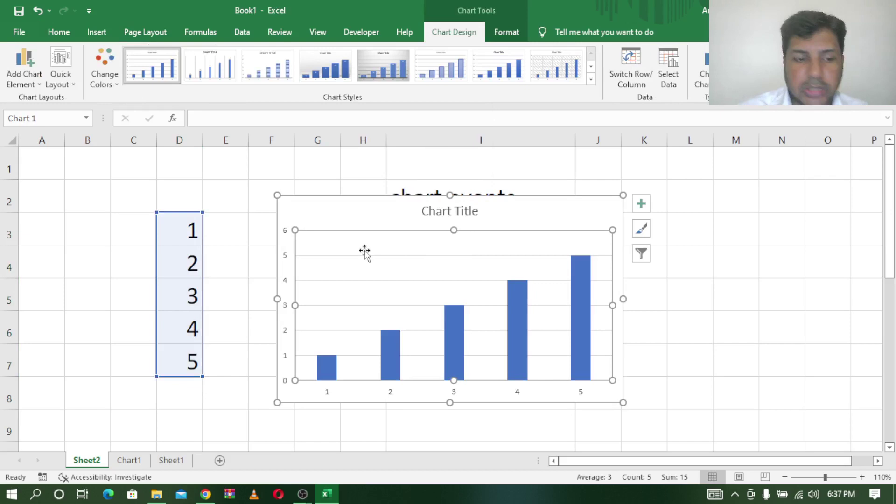
left_click(353, 213)
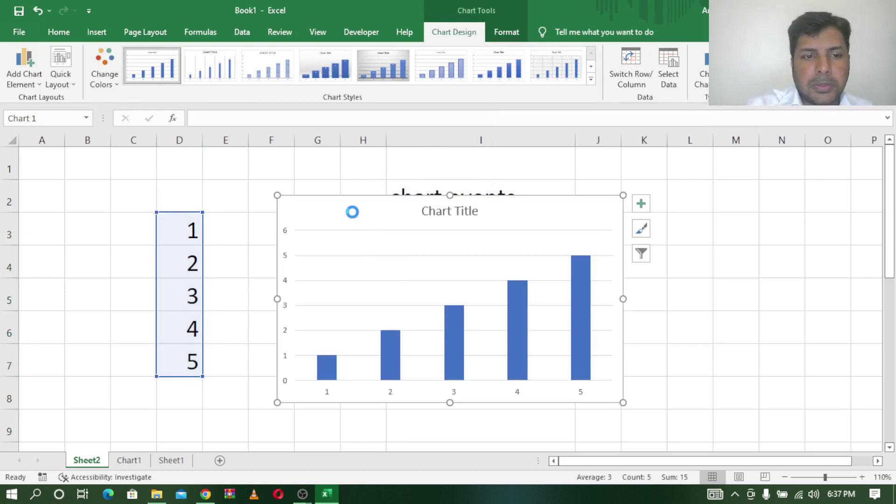
left_click(134, 460)
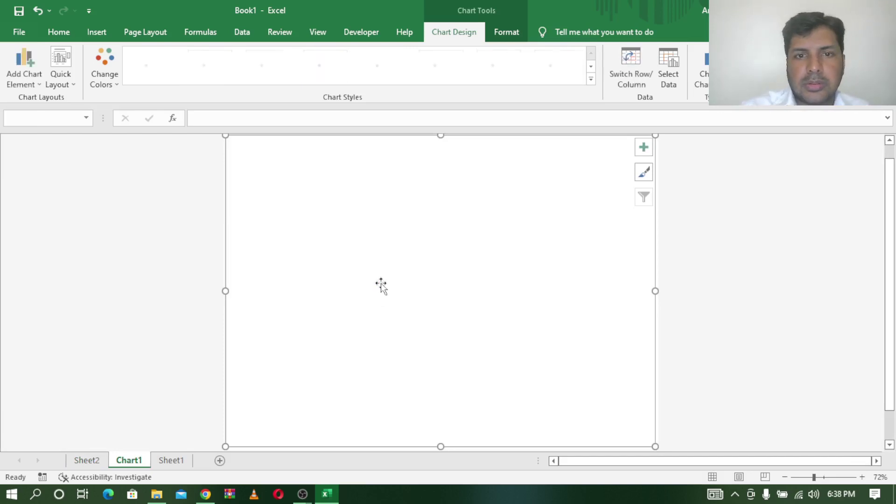
- Open the VBA editor from the Developer tab and reveal the Project pane listing Chart4
left_click(428, 242)
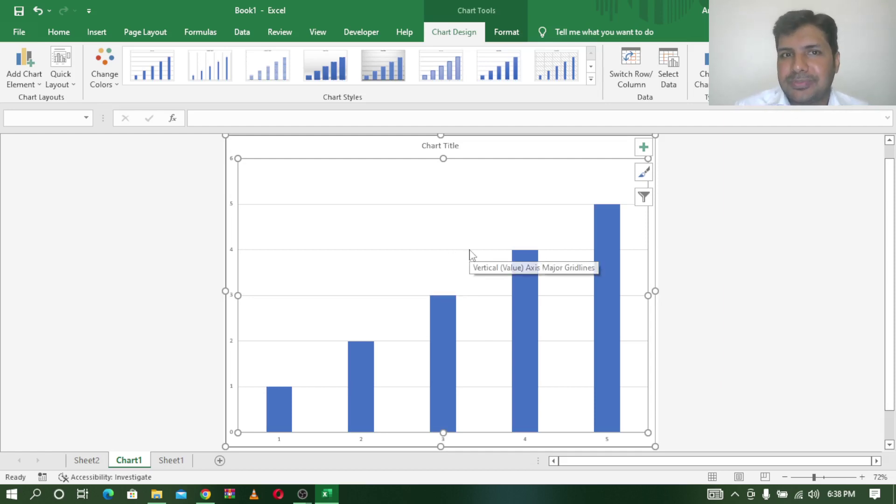
left_click(366, 34)
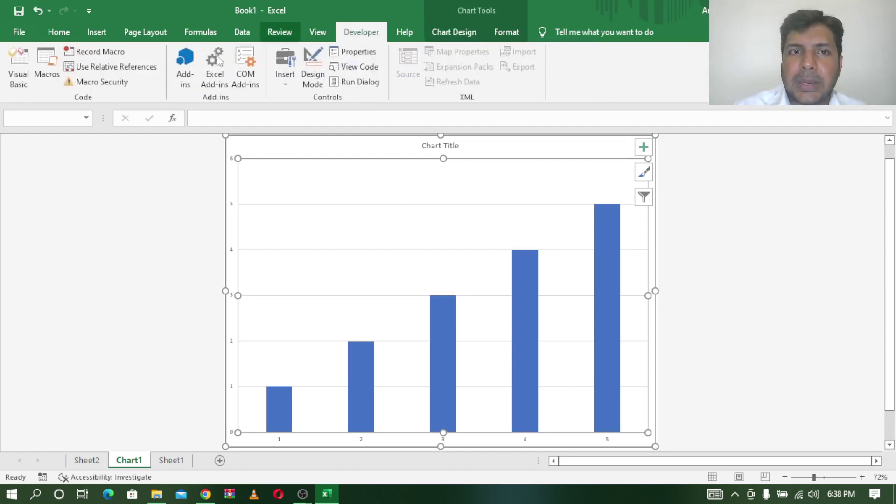
left_click(24, 69)
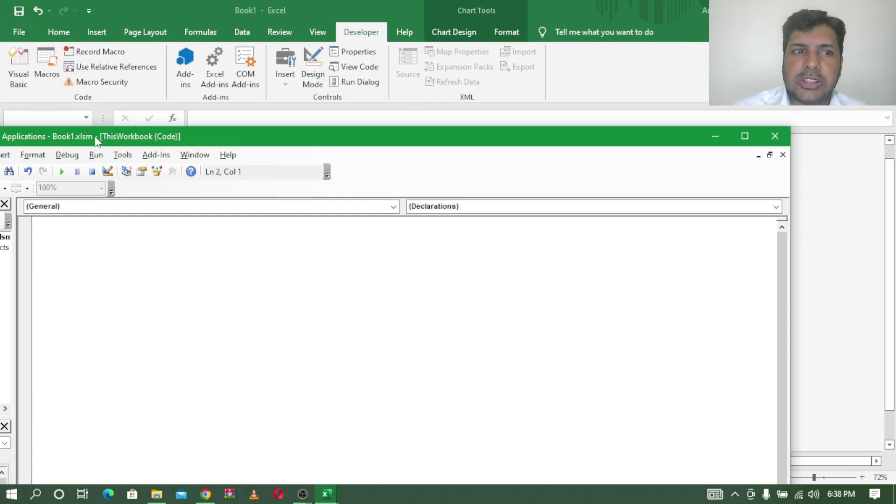
left_click_drag(97, 140, 286, 78)
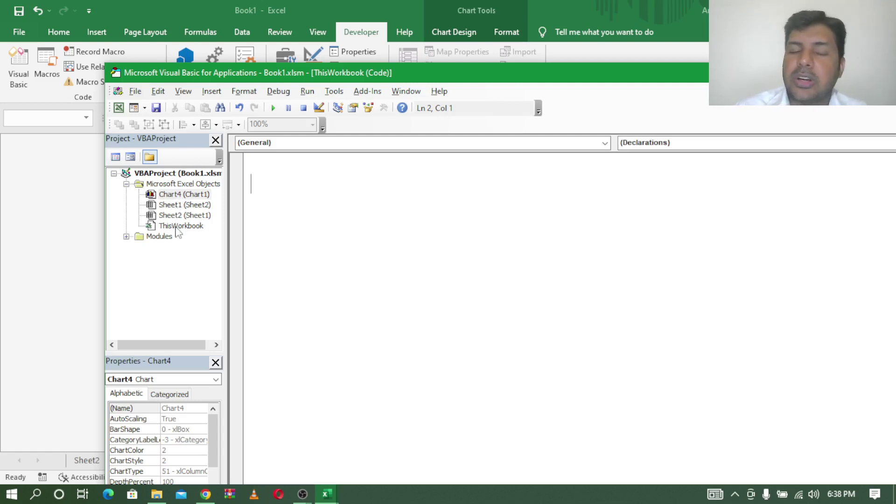
- In Chart4's module, add a Chart_Activate procedure with MsgBox "welcome to chart"
double_click(173, 198)
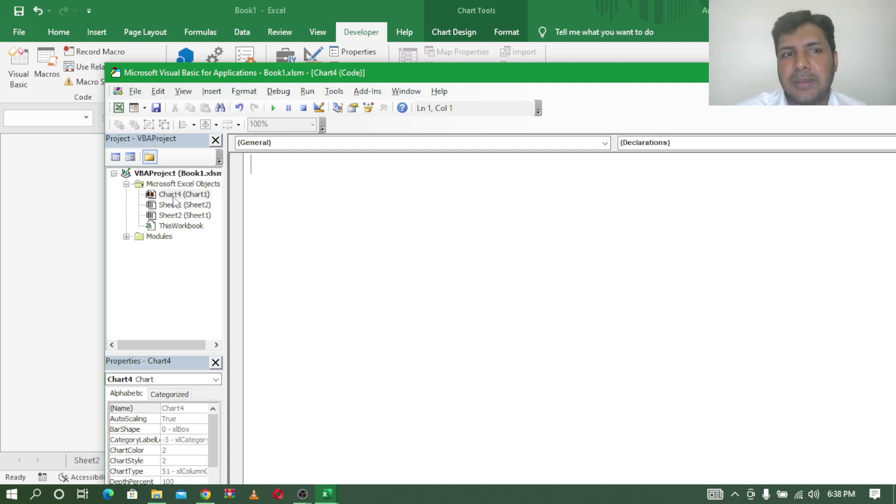
left_click(604, 143)
left_click(505, 167)
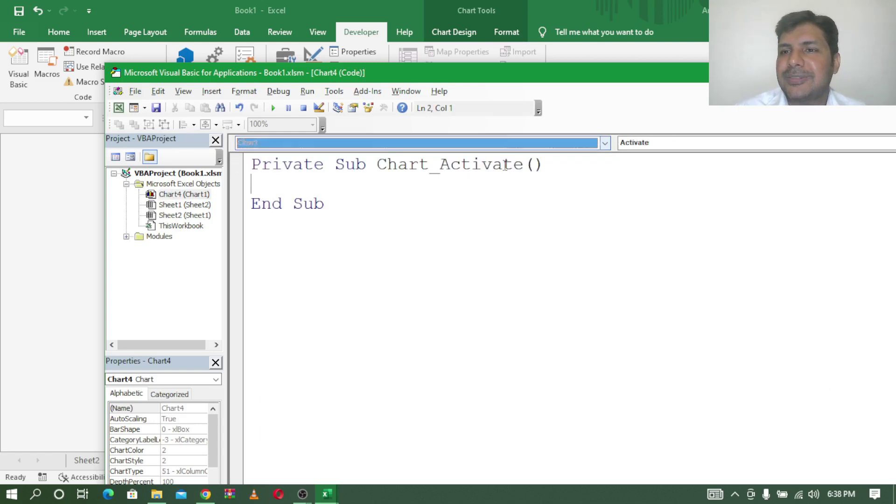
left_click_drag(411, 78, 334, 51)
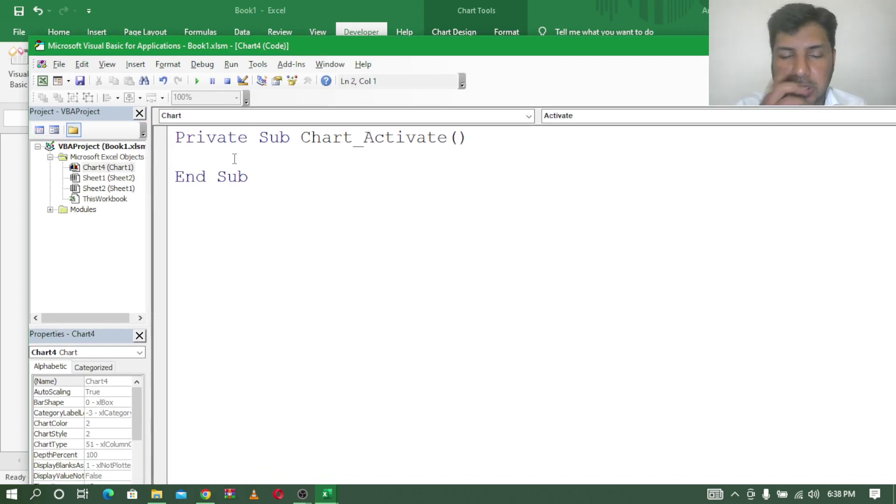
type("ms")
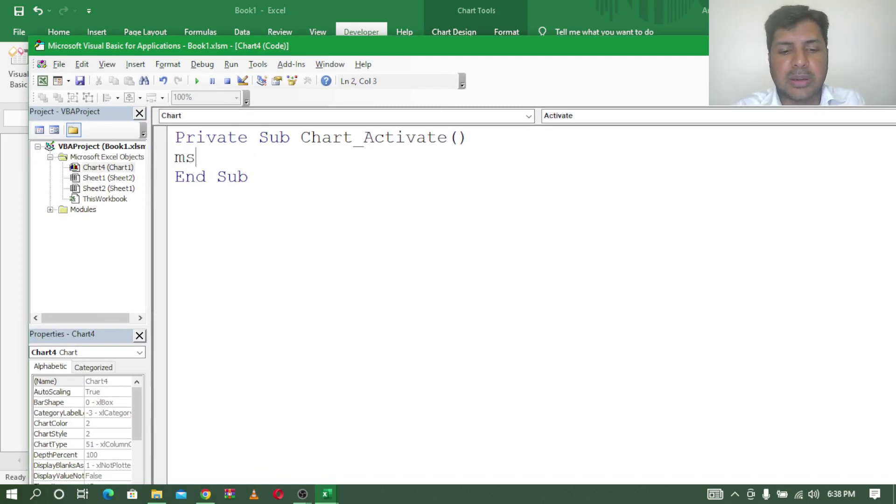
type("gbox\"")
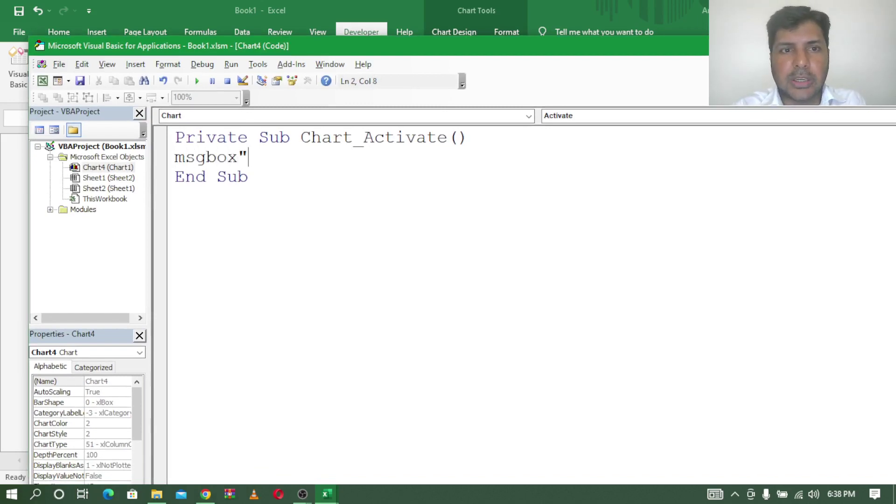
type("welcome ")
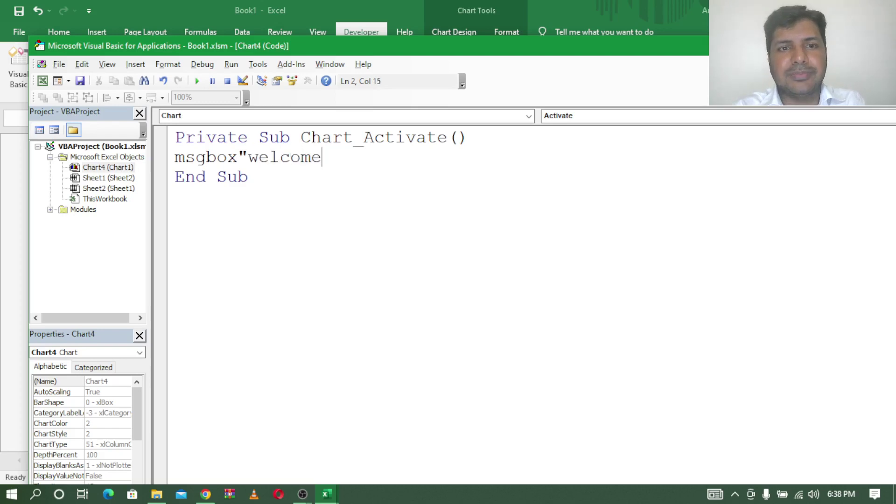
type("to c")
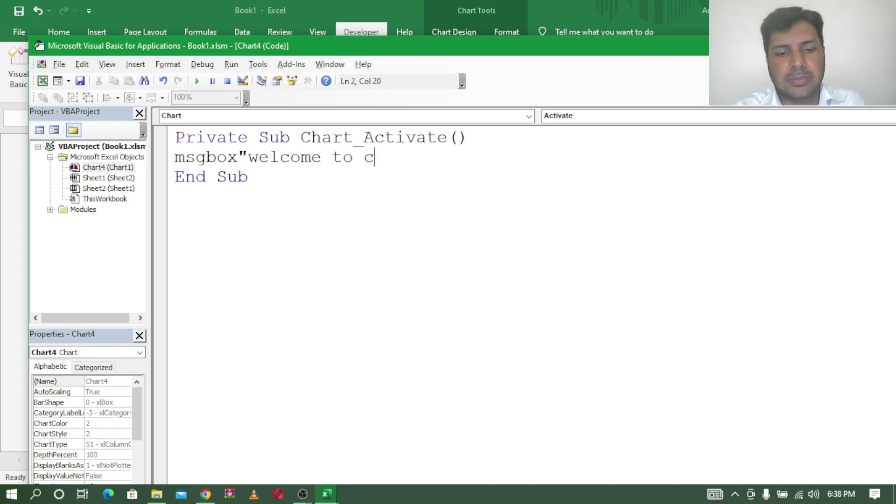
type("hart")
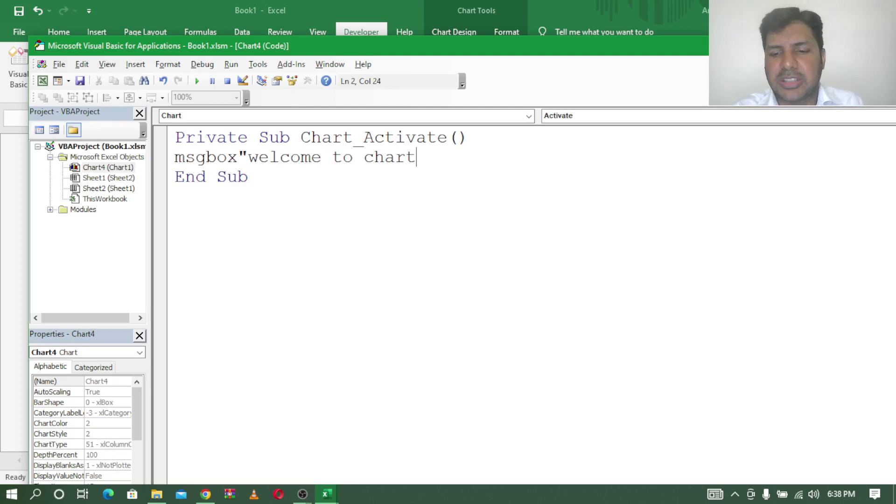
type("\"")
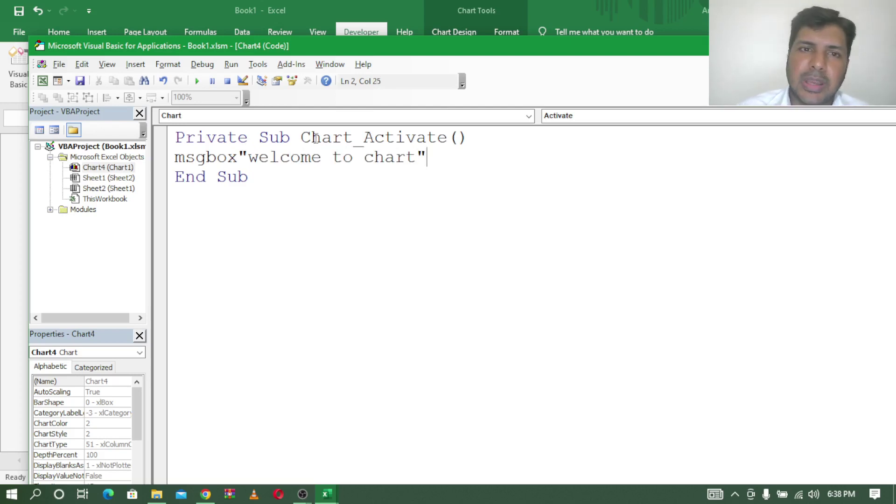
- Add a Chart_Deactivate procedure with MsgBox "thank you"
left_click(586, 125)
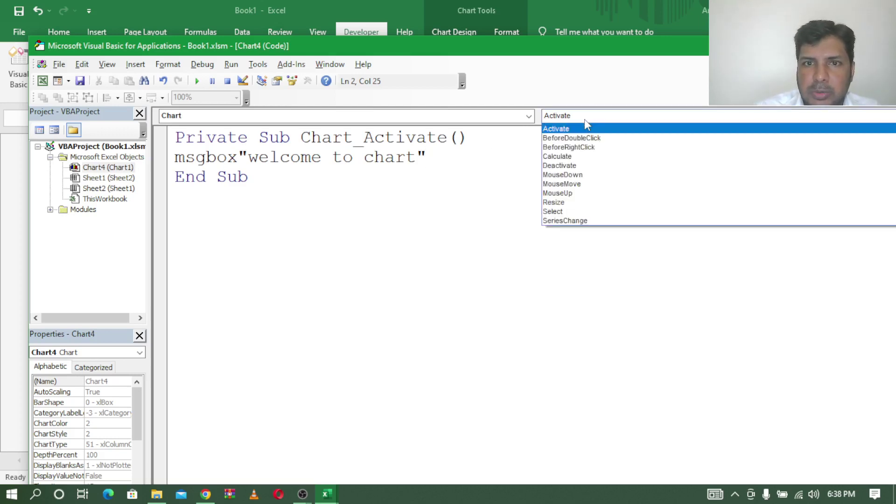
left_click(584, 166)
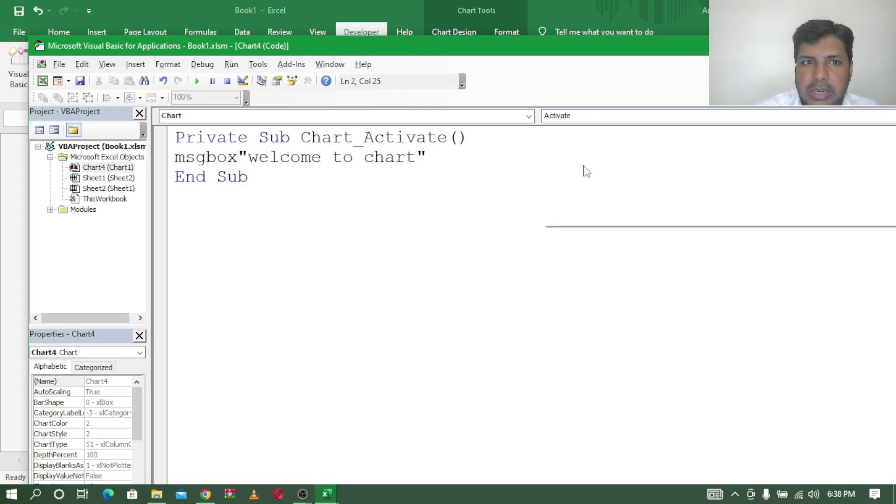
type("m")
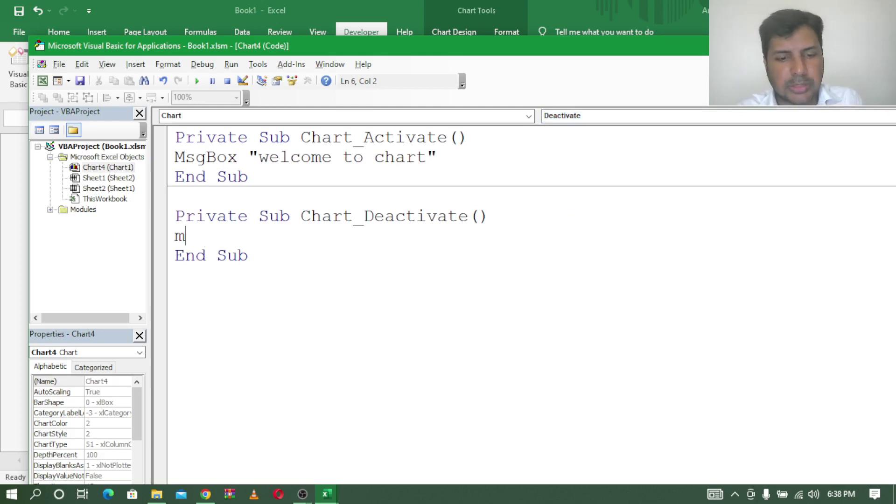
type("sgbo")
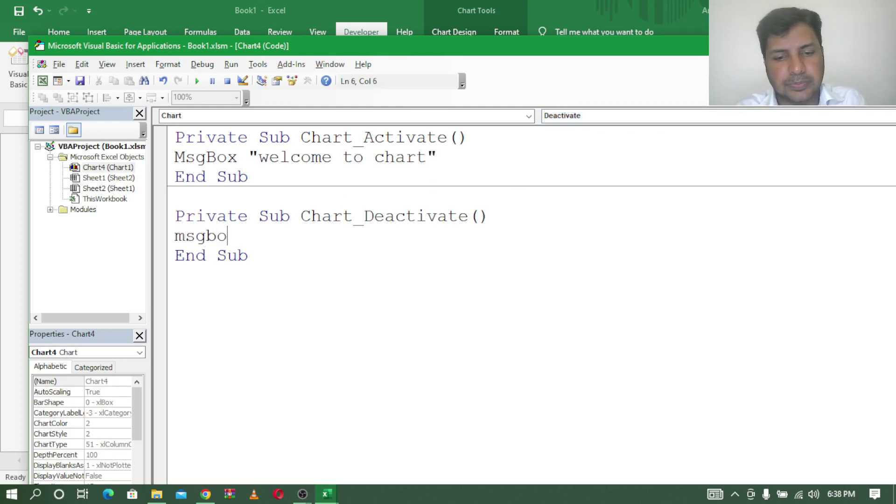
type("x\"than")
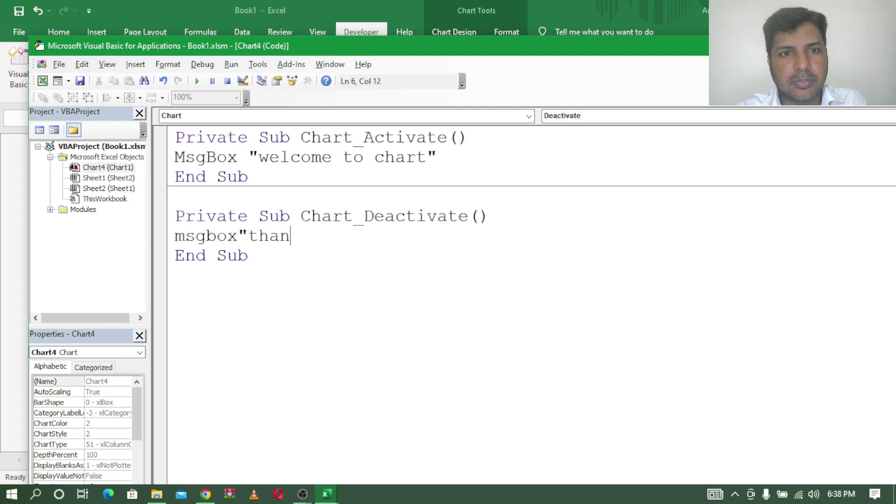
type("k you")
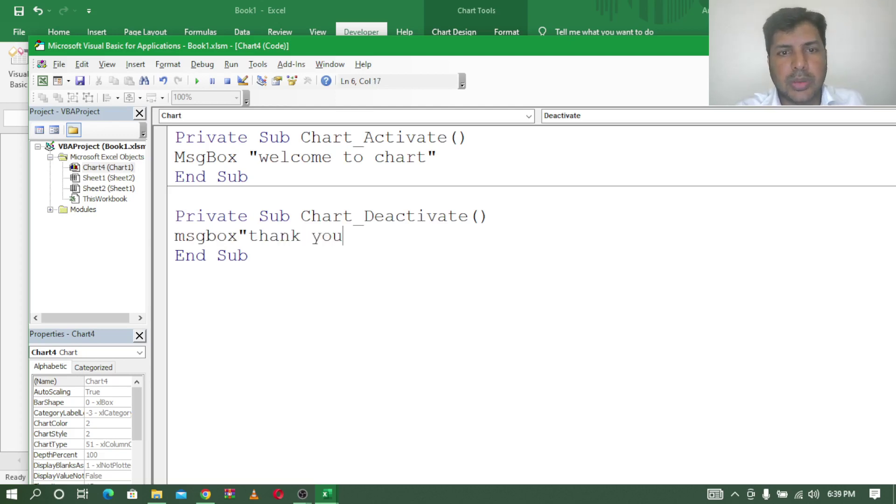
type("\"")
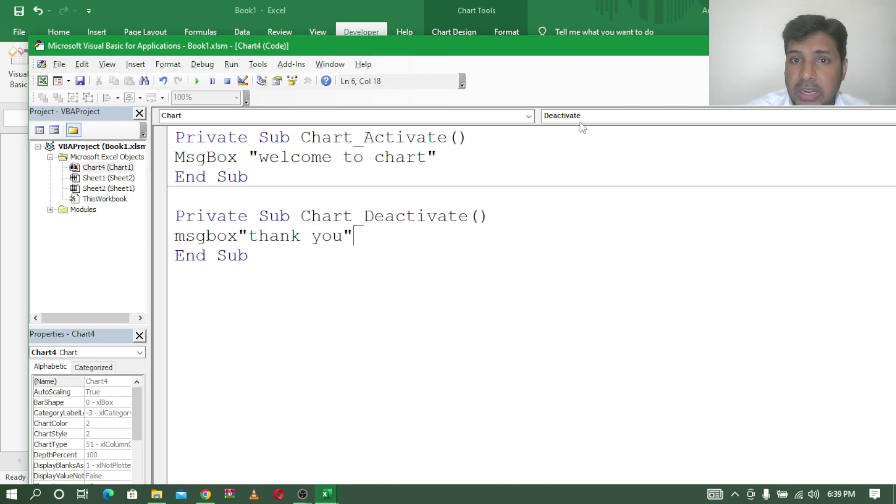
- Add a Chart_BeforeDoubleClick procedure with MsgBox "you have double clicked"
left_click(584, 120)
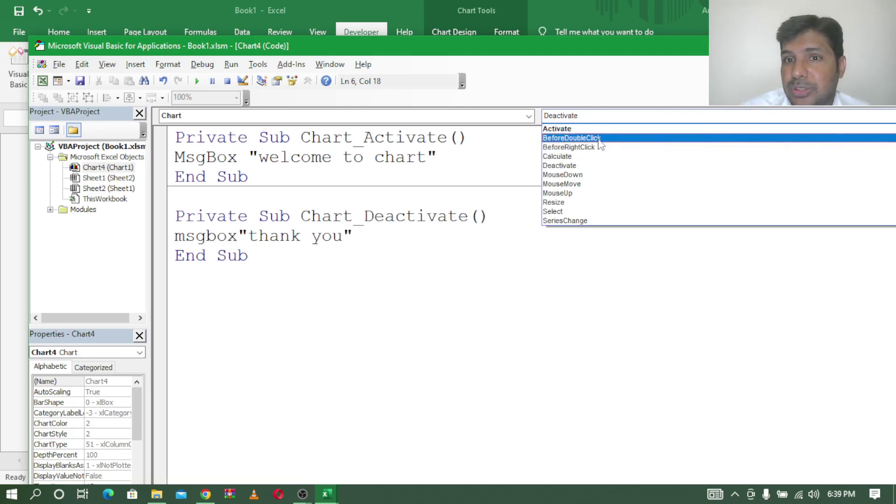
left_click(571, 138)
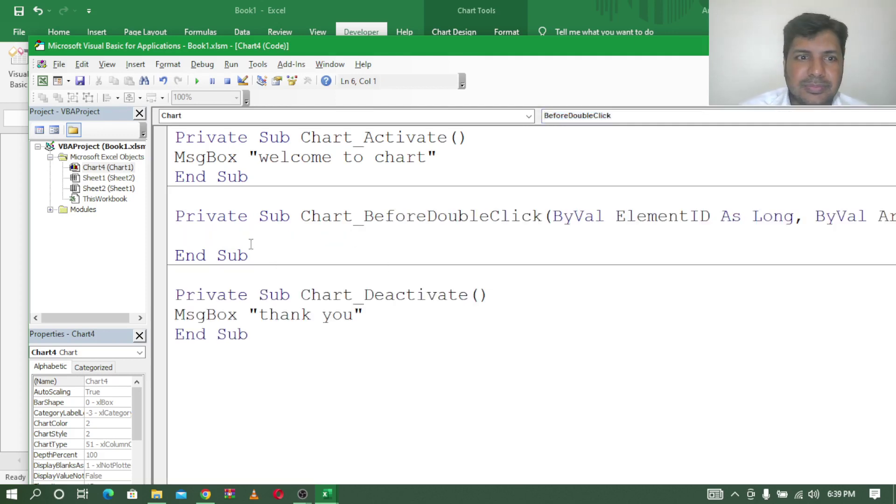
type("ms")
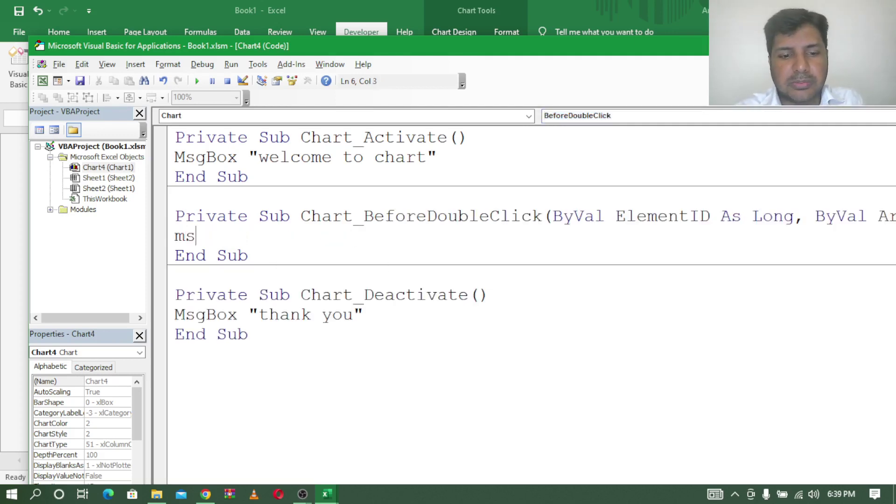
type("g")
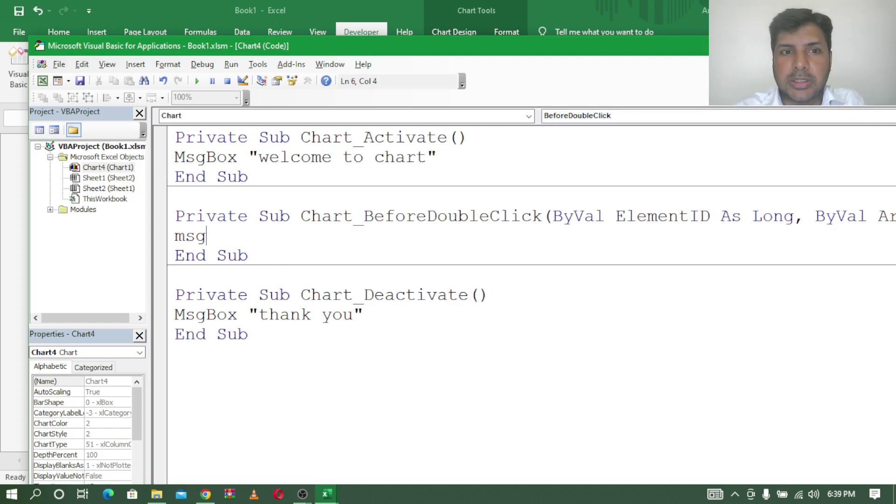
type("\"bo")
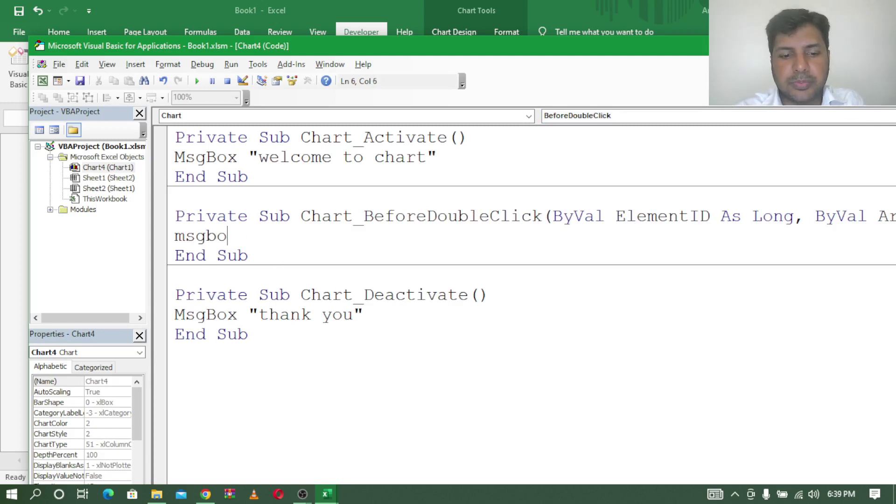
type("x\"")
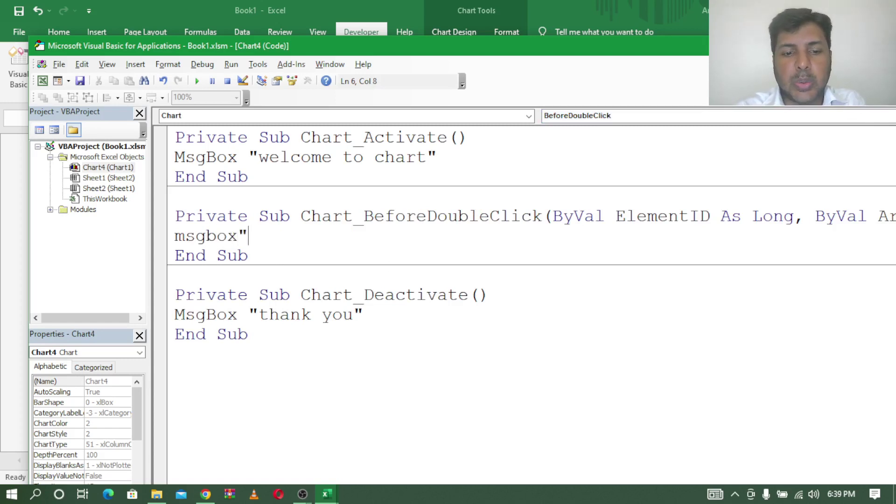
type("you ha")
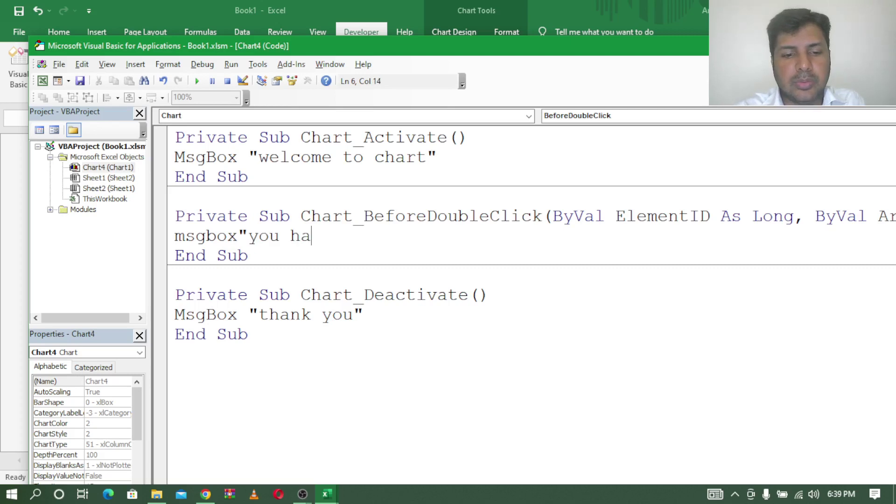
type("ve do")
type("u")
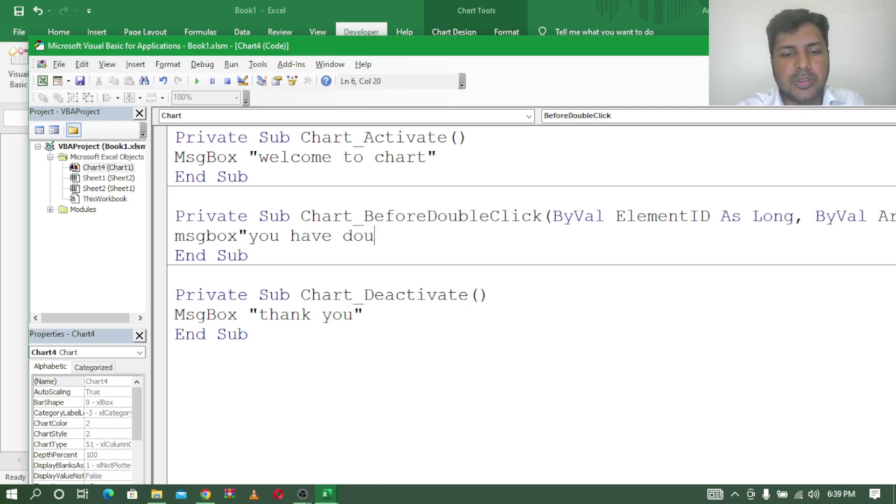
type("ble v")
key("BackSpace")
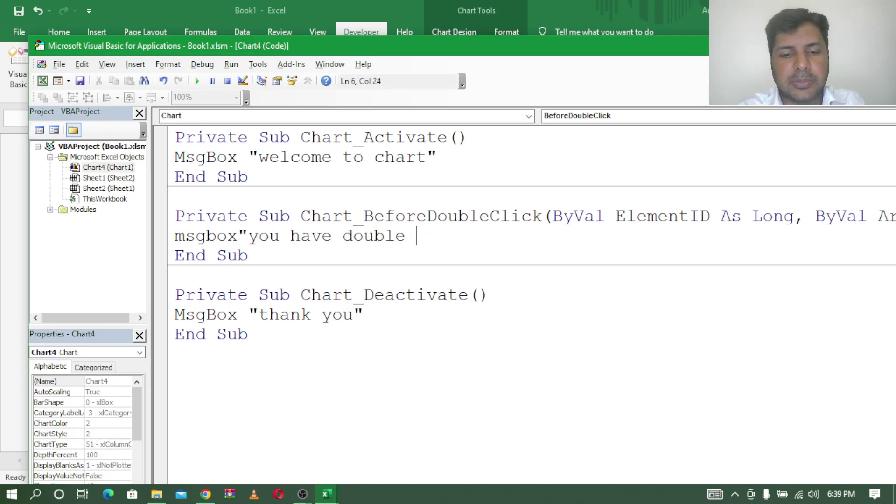
type("clicked")
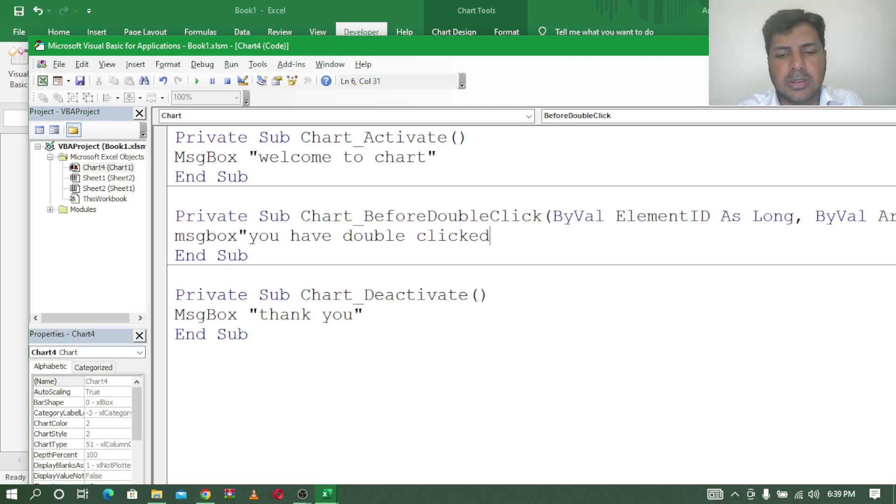
type("\"")
key("ctrl+End")
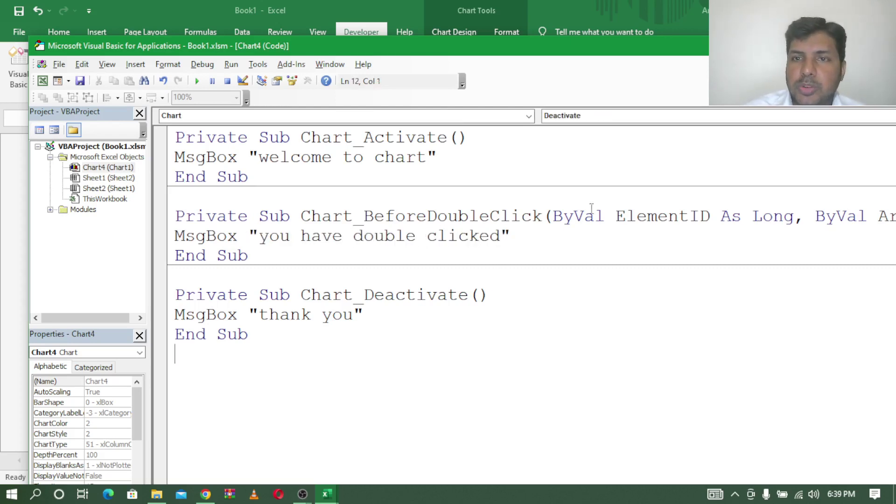
- Hide the editor and leave Chart1 for Sheet2, dismissing the "thank you" message
left_click_drag(854, 52, 746, 108)
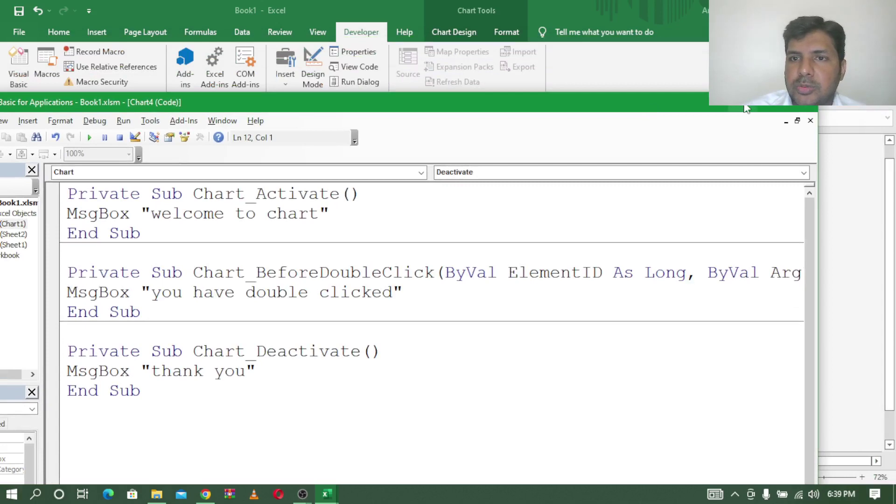
left_click(786, 120)
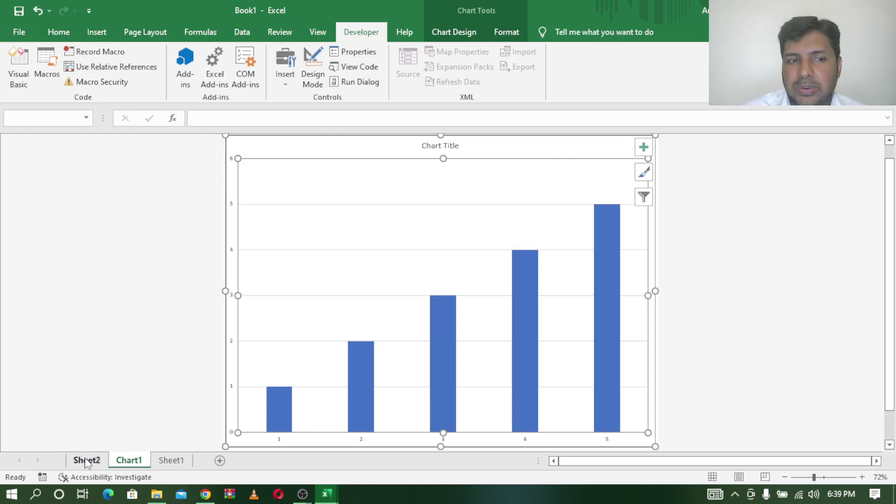
left_click(85, 461)
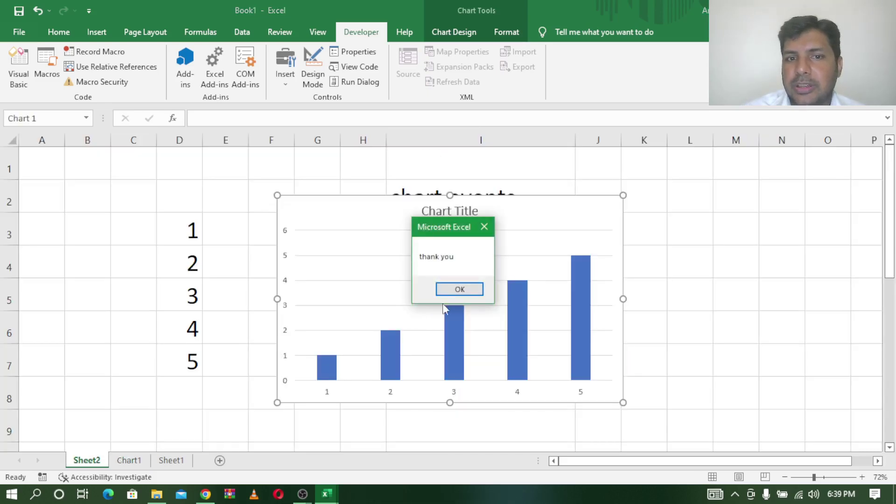
left_click(460, 289)
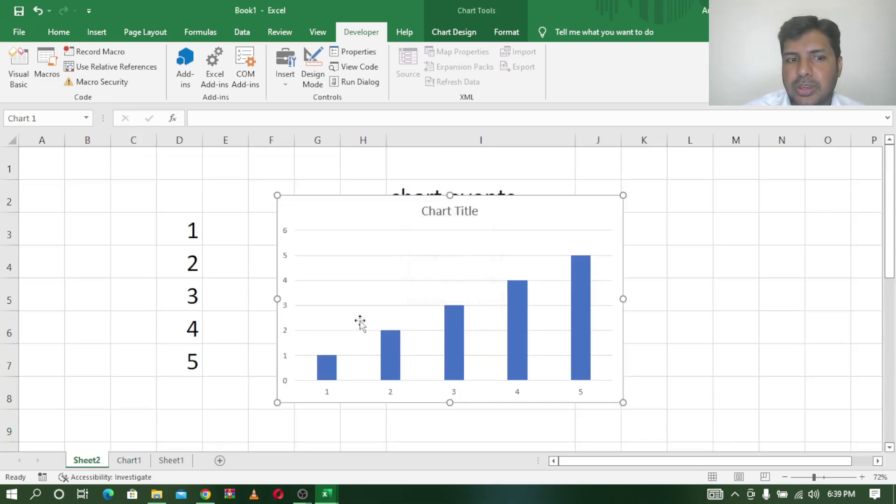
- Return to Chart1 and double-click the chart, dismissing the "welcome to chart" and "you have double clicked" messages
left_click(133, 462)
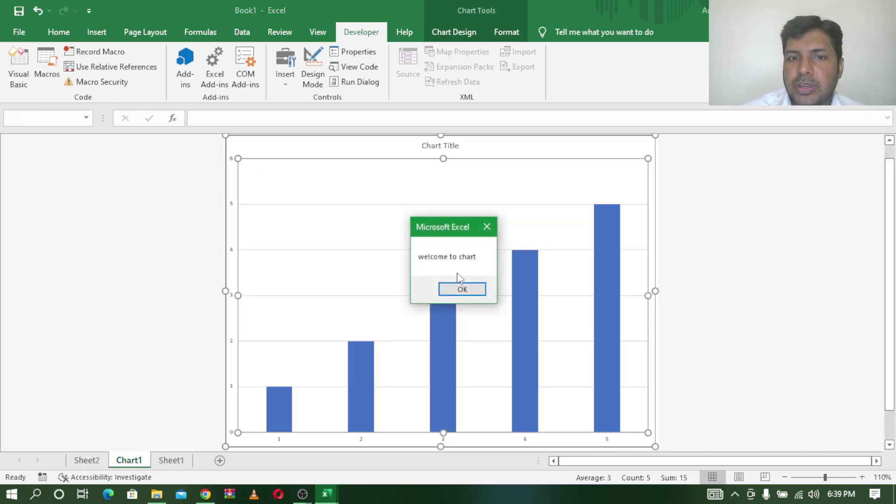
left_click(462, 290)
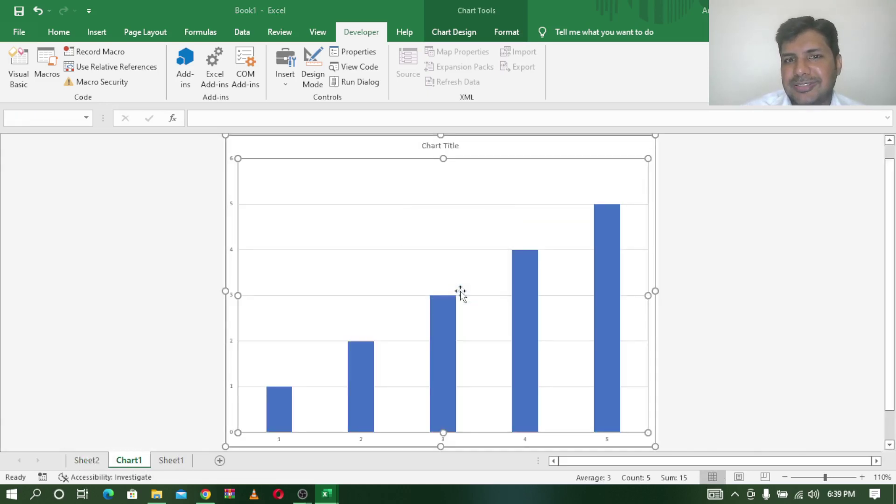
double_click(488, 189)
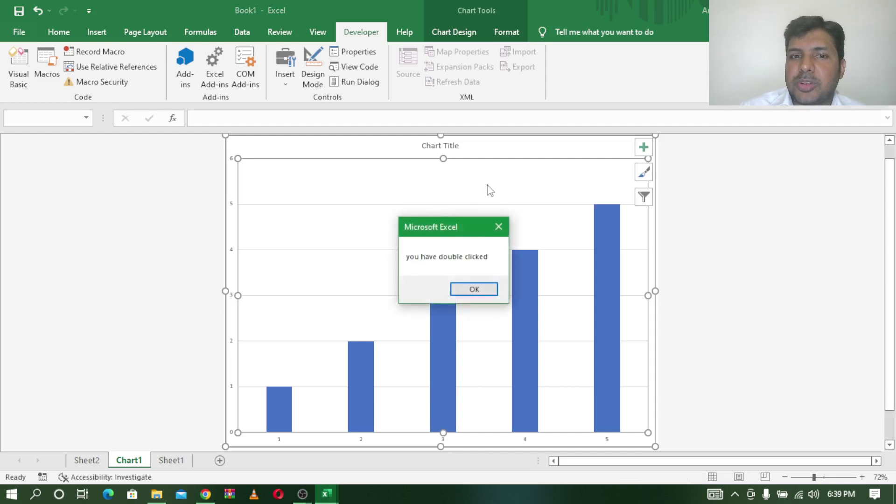
left_click(481, 294)
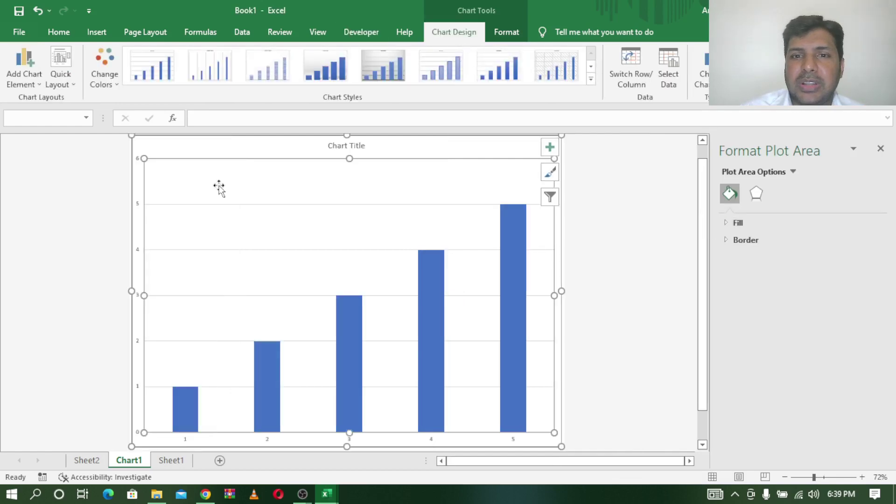
- Reopen the VBA editor and delete all of Chart4's event code
left_click(360, 33)
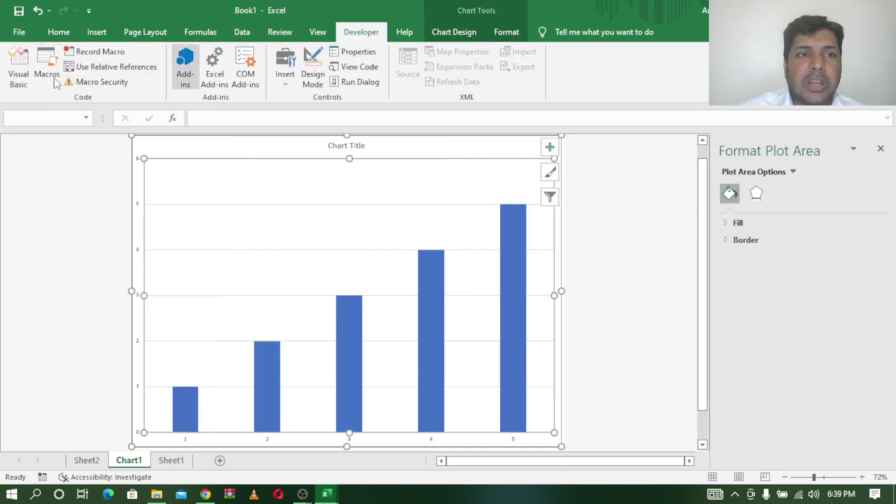
left_click(18, 65)
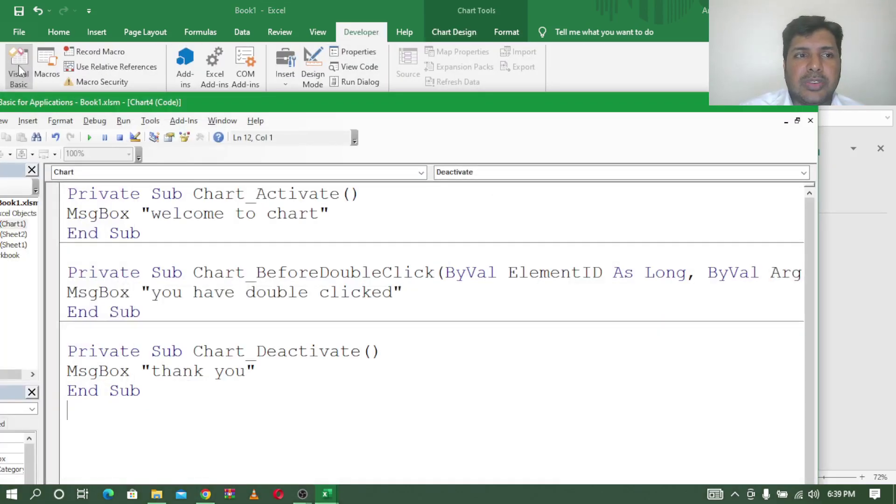
left_click(147, 389)
left_click_drag(147, 389, 62, 194)
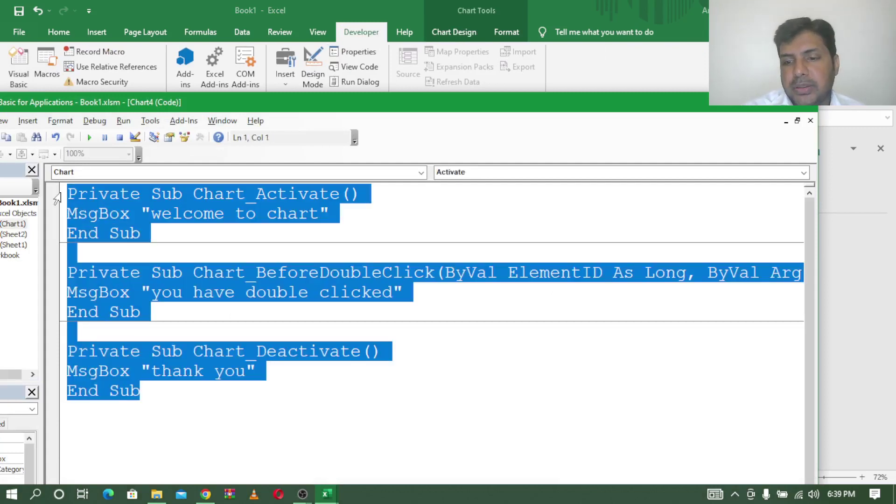
key("Delete")
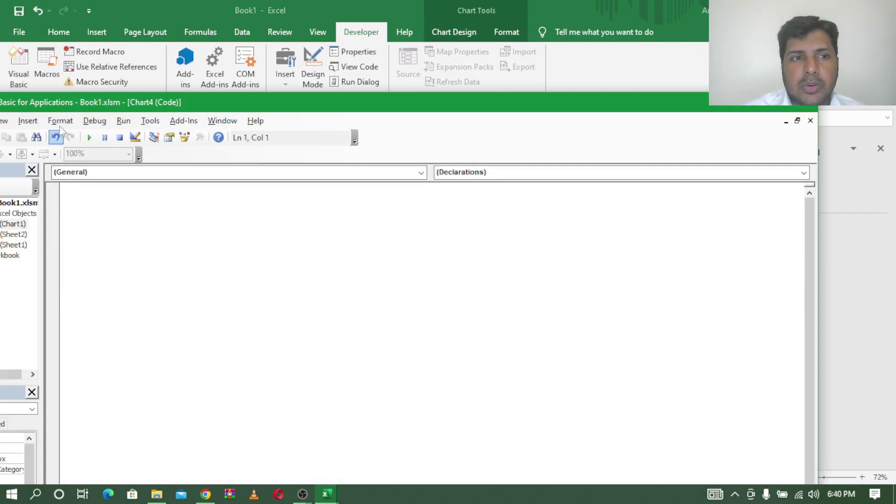
- Add an empty Chart_Resize procedure and delete the auto-inserted Chart_Activate stub
left_click_drag(35, 101, 196, 93)
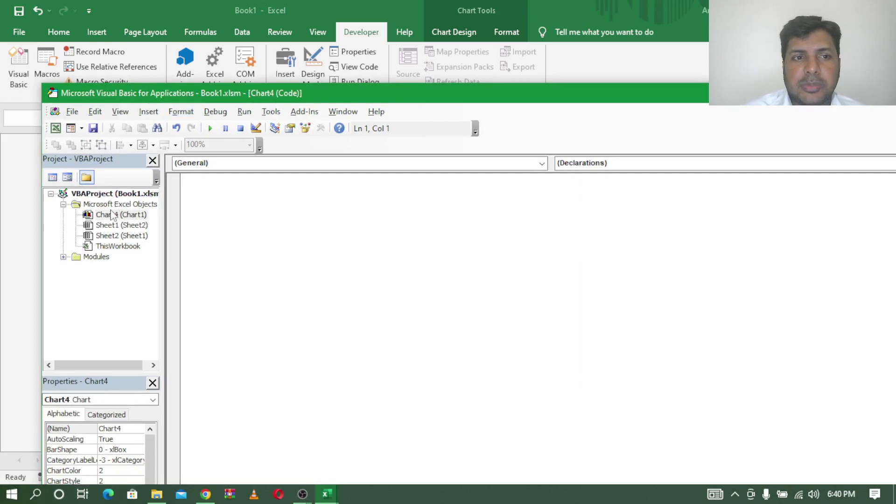
double_click(112, 213)
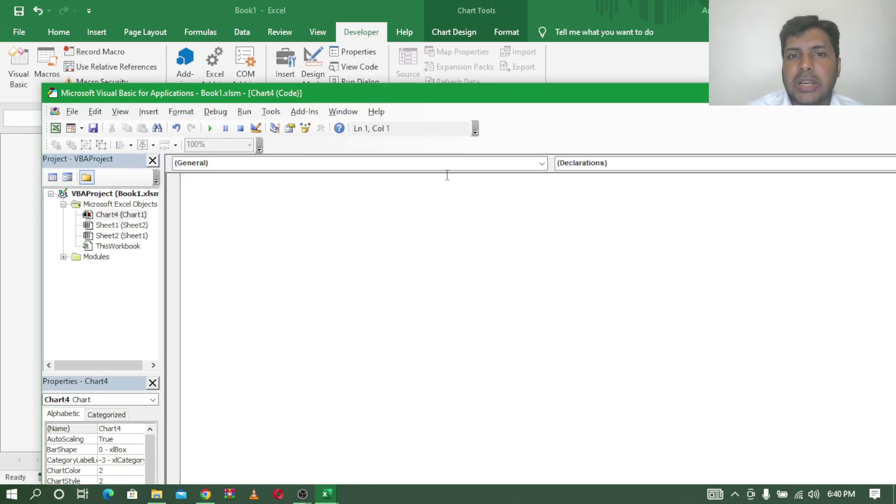
left_click(541, 163)
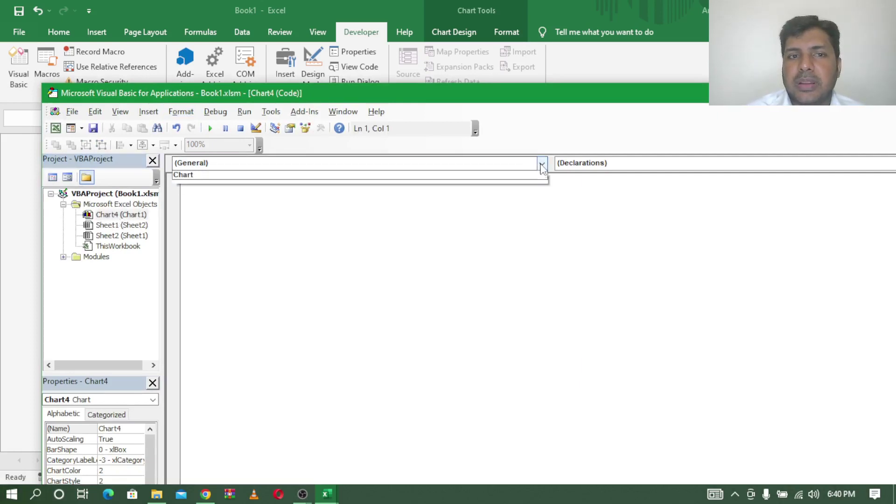
left_click(391, 185)
left_click(609, 166)
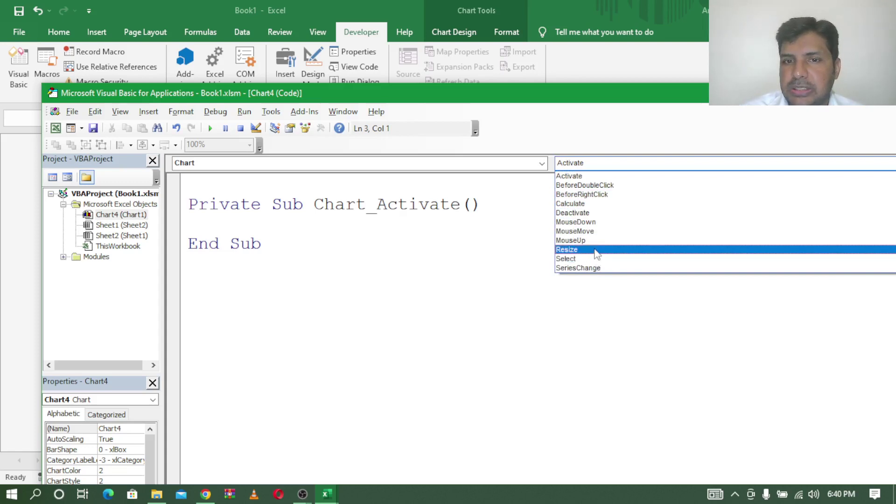
left_click(596, 254)
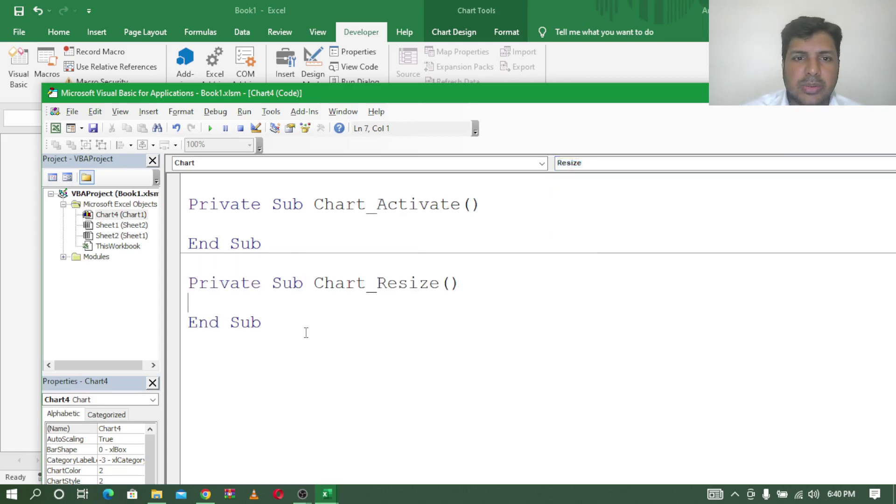
left_click_drag(283, 251, 196, 187)
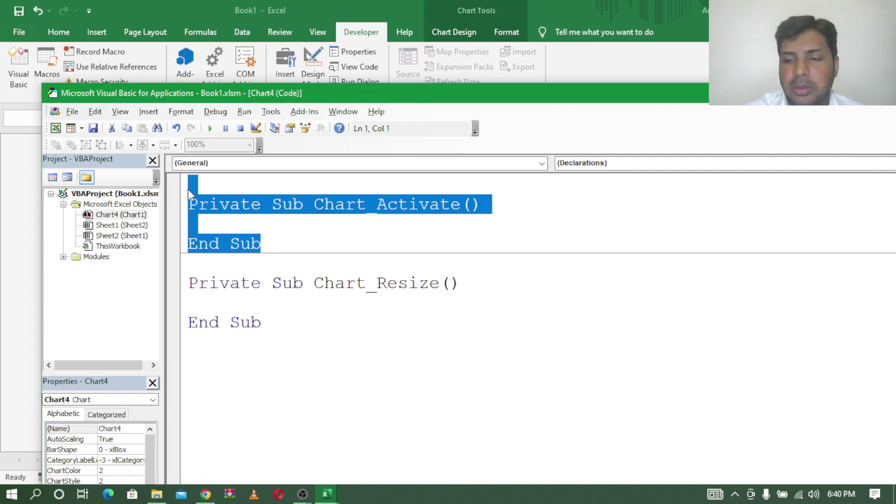
key("Delete")
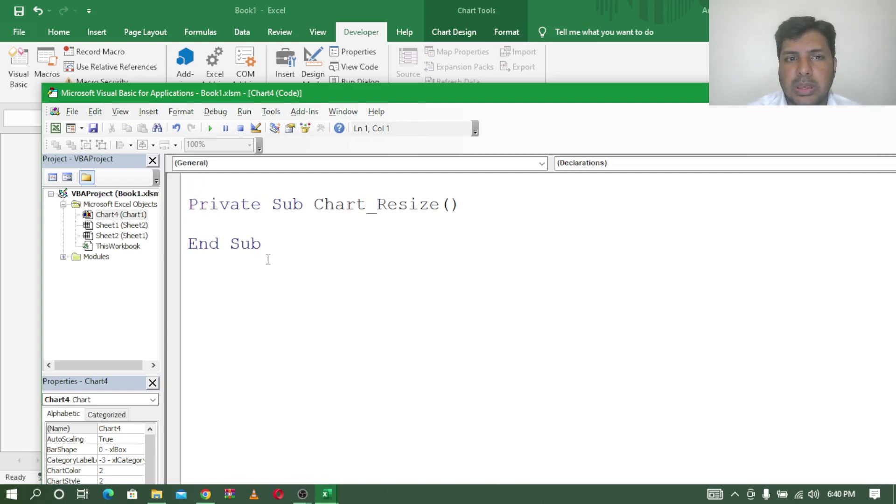
left_click(287, 225)
- Choose MouseDown in the procedure list to insert a Chart_MouseDown stub above Chart_Resize
left_click(570, 163)
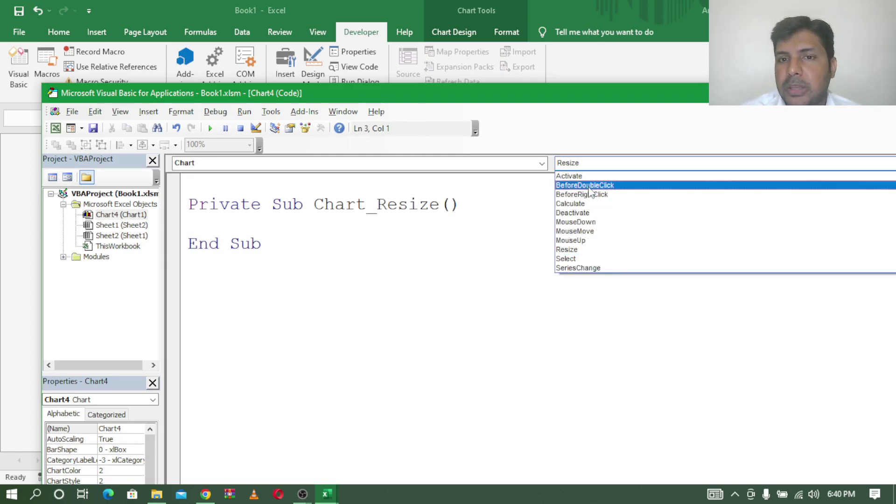
left_click(595, 223)
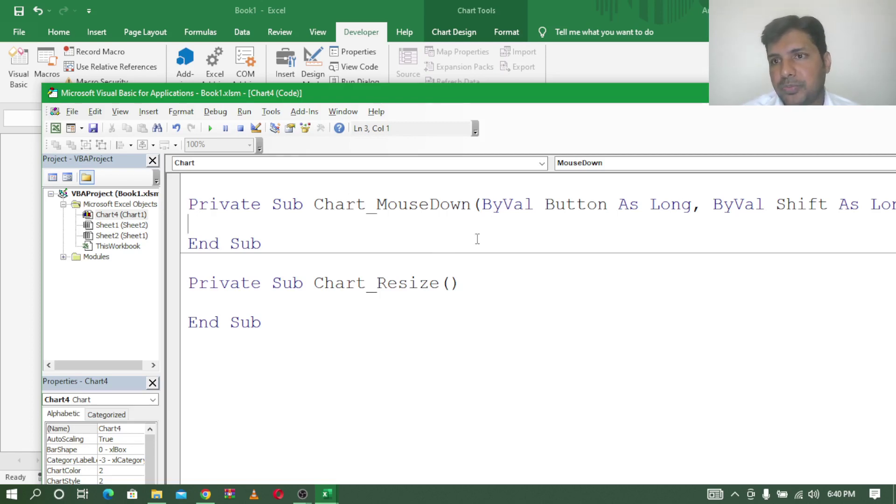
left_click(607, 165)
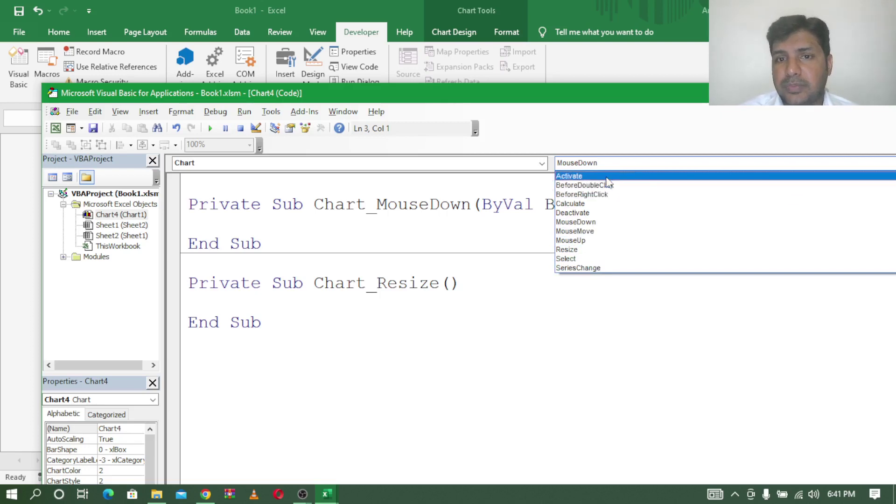
- Add MsgBox "please dont click" to Chart_BeforeRightClick and begin a MsgBox line in Chart_MouseDown
left_click(612, 195)
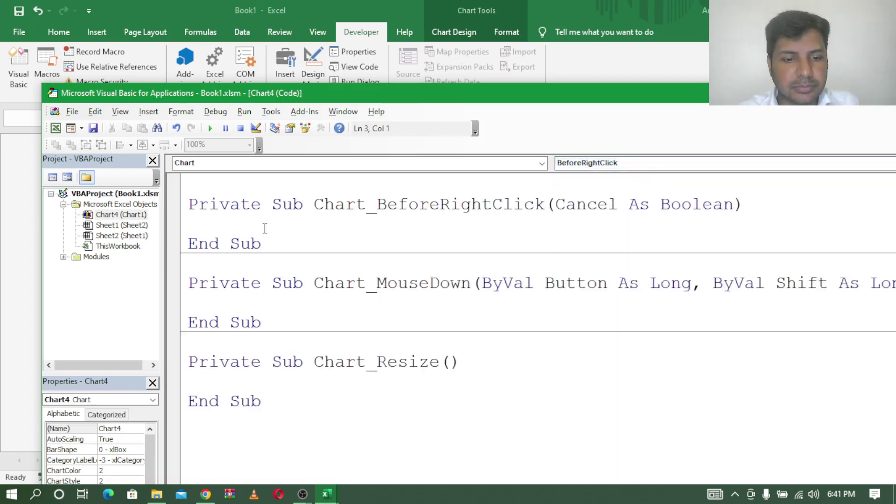
type("msg")
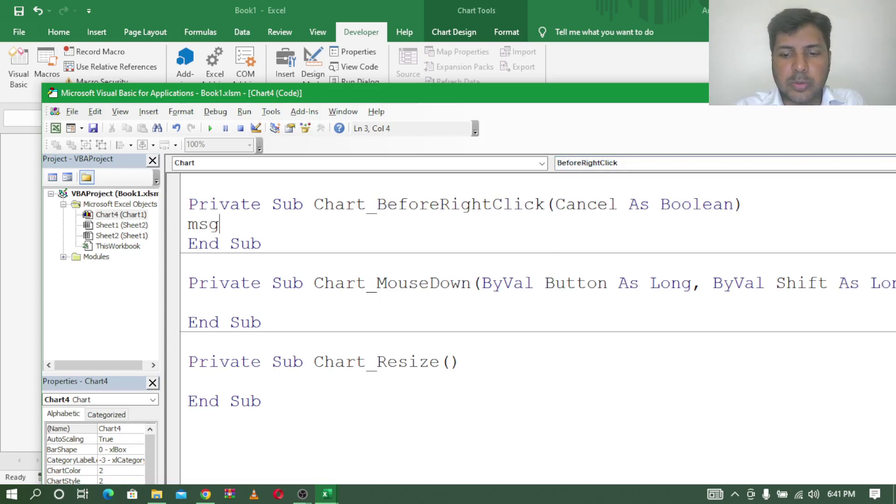
type("\"")
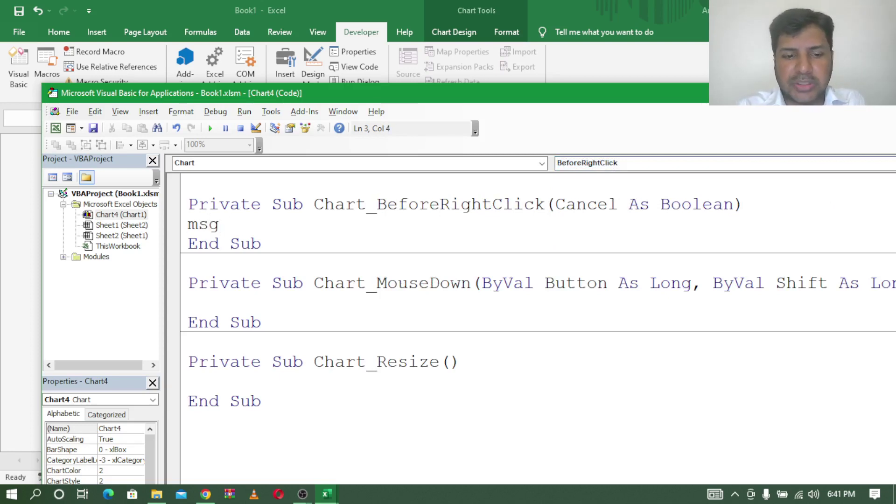
type("box\"p")
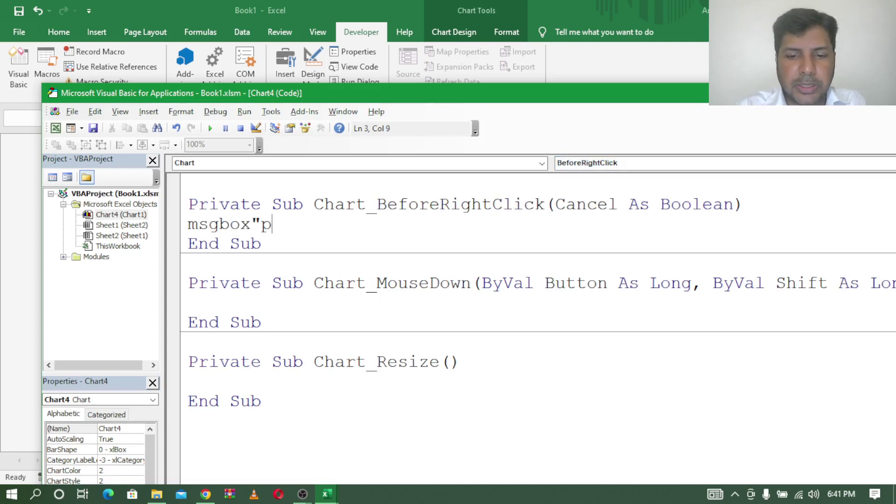
type("lease")
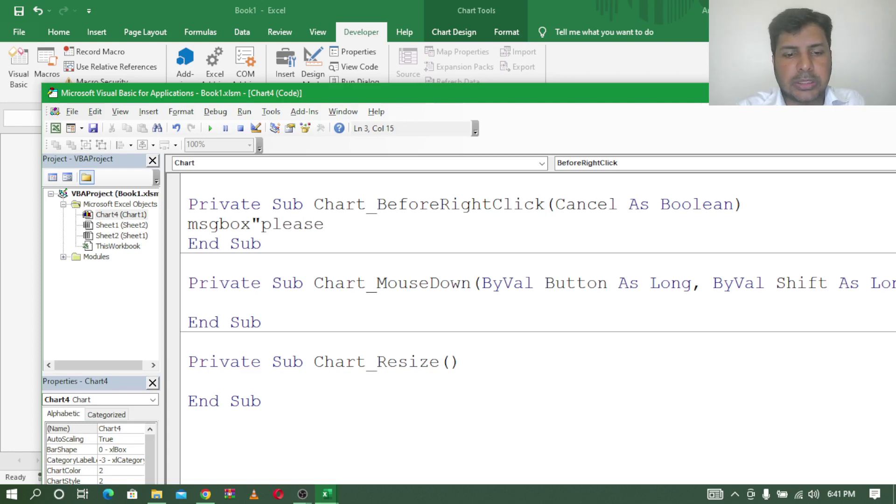
type(" dont cl")
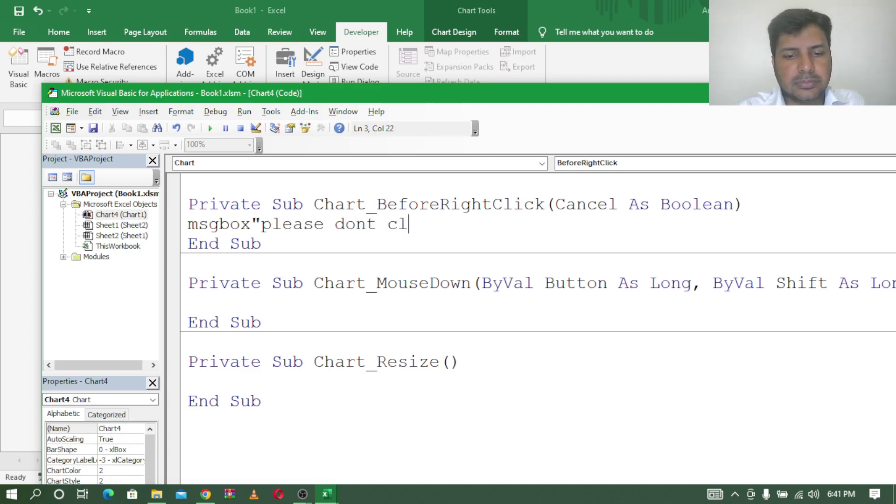
type("ick")
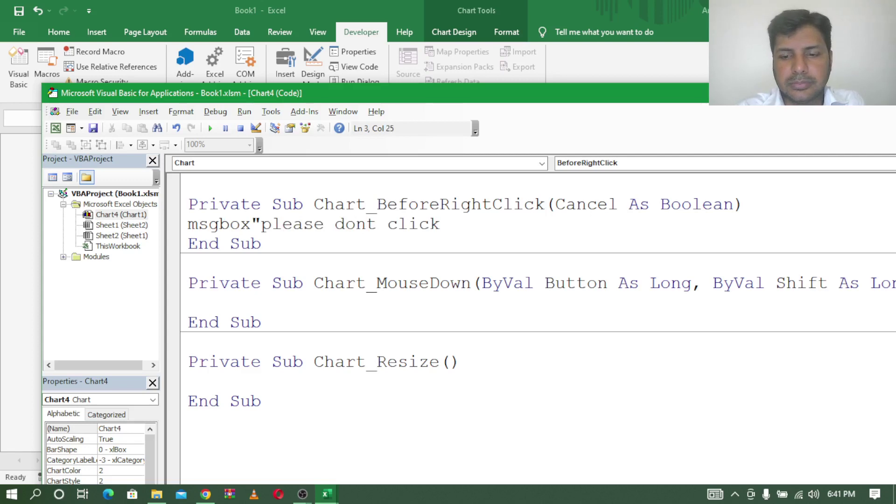
left_click(208, 301)
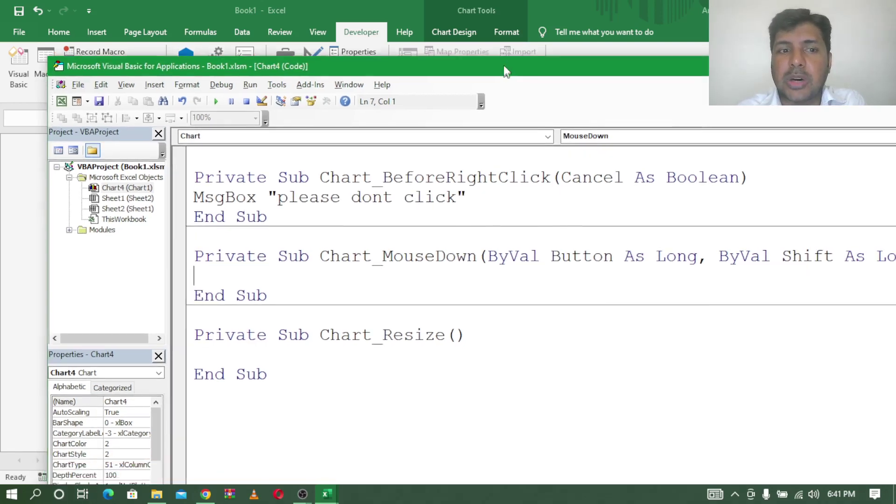
left_click_drag(501, 98, 509, 64)
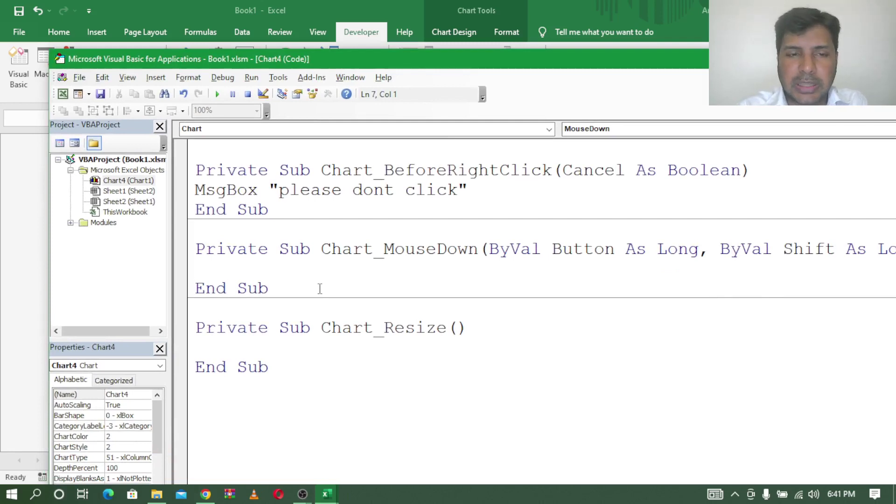
type("ms")
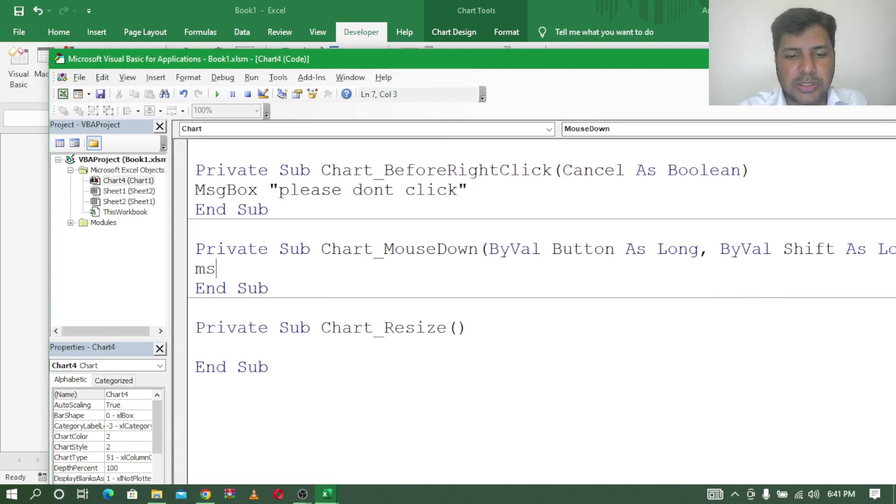
type("gbox")
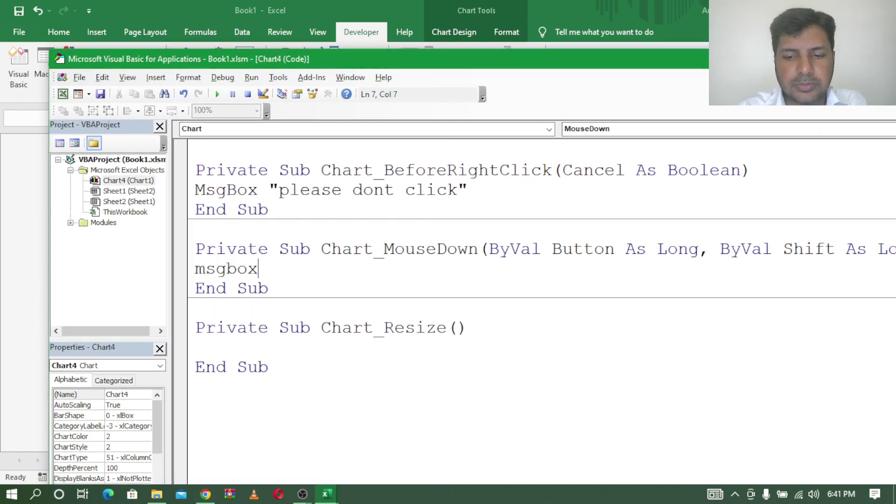
type("\"you ")
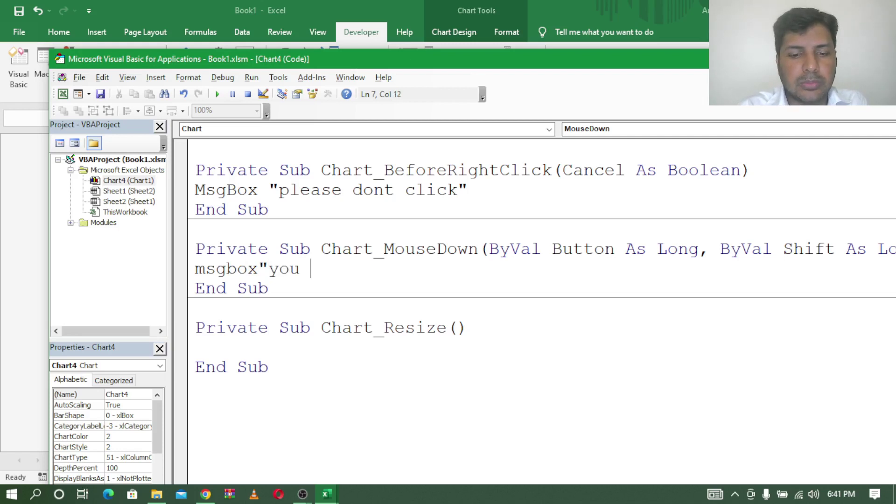
type("have clic")
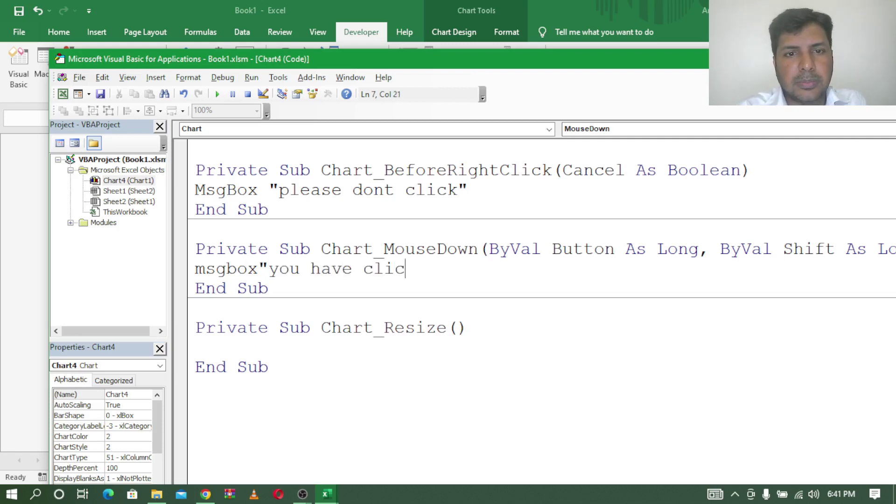
type("ked ")
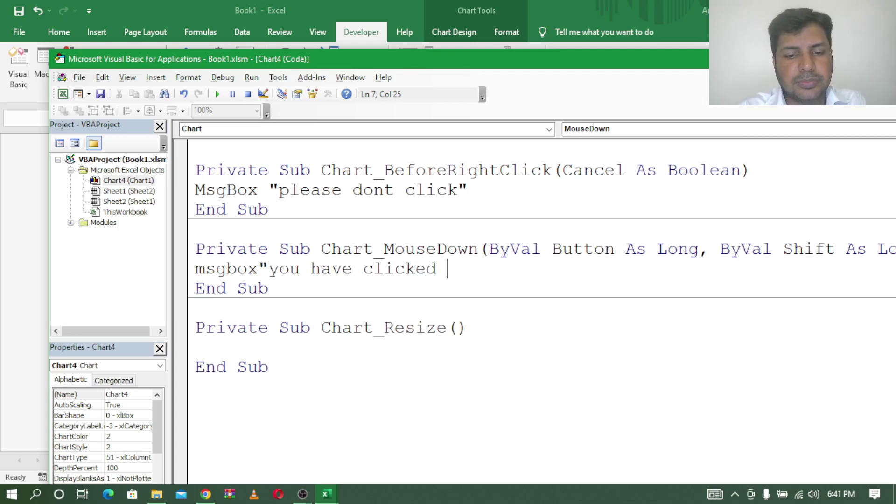
type("mouse")
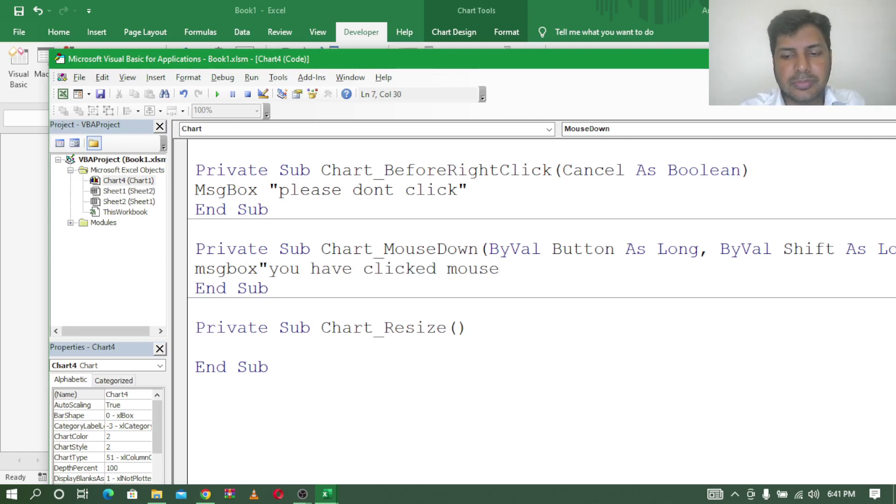
- Finish MsgBox "you have clicked mouse" in Chart_MouseDown and add MsgBox "chart resized" to Chart_Resize
left_click(260, 364)
left_click(229, 352)
type("m")
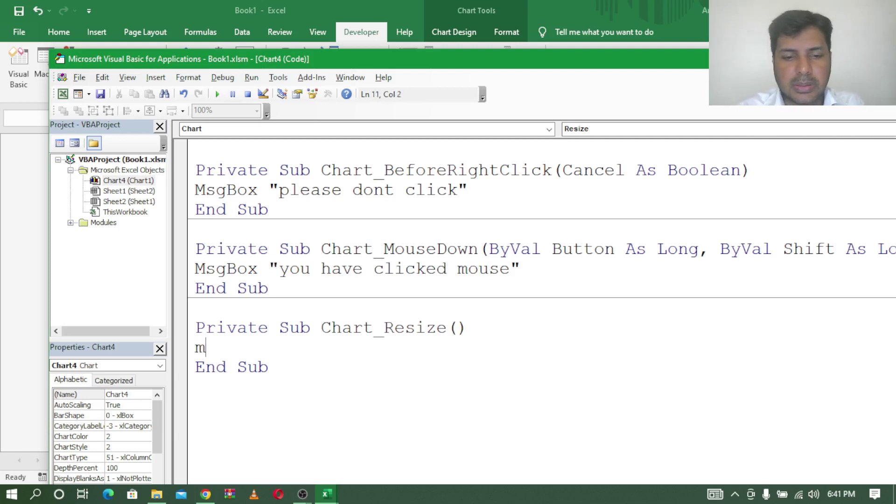
type("s")
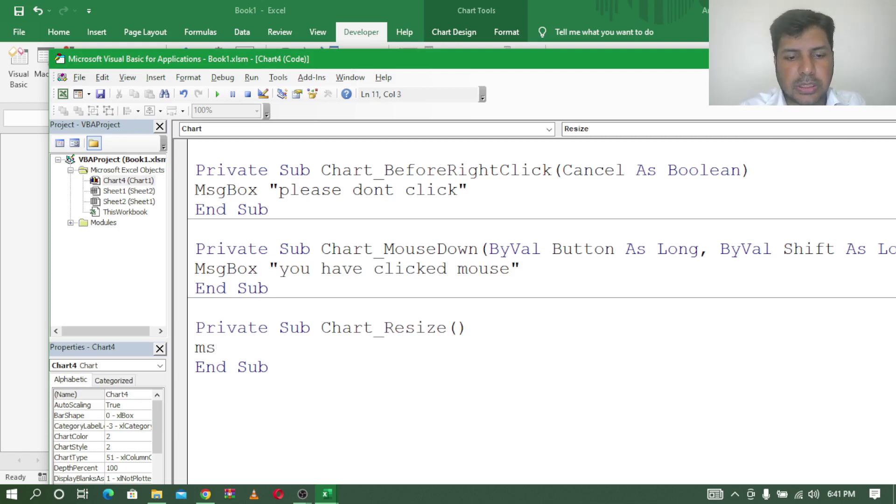
type("gbox\"")
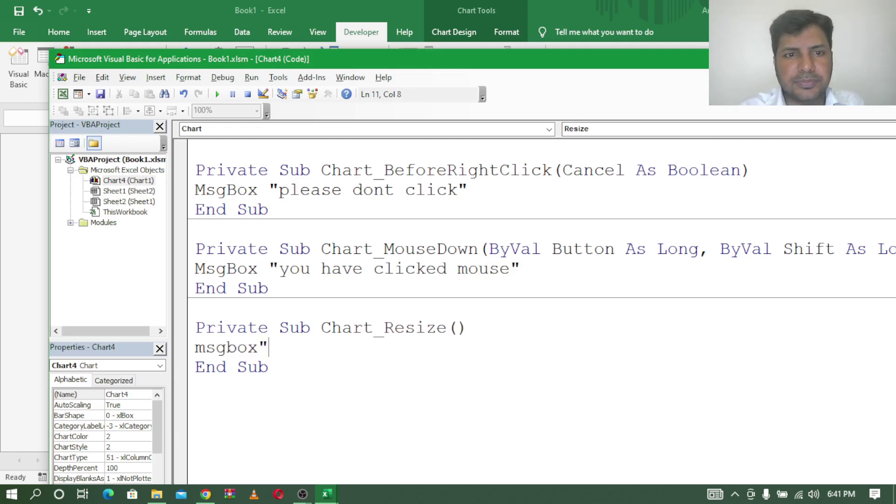
type(" c")
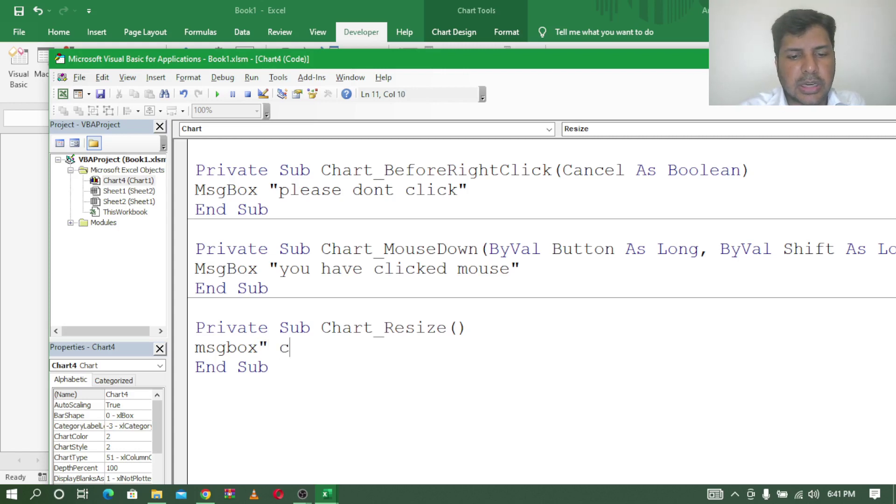
type("hart re")
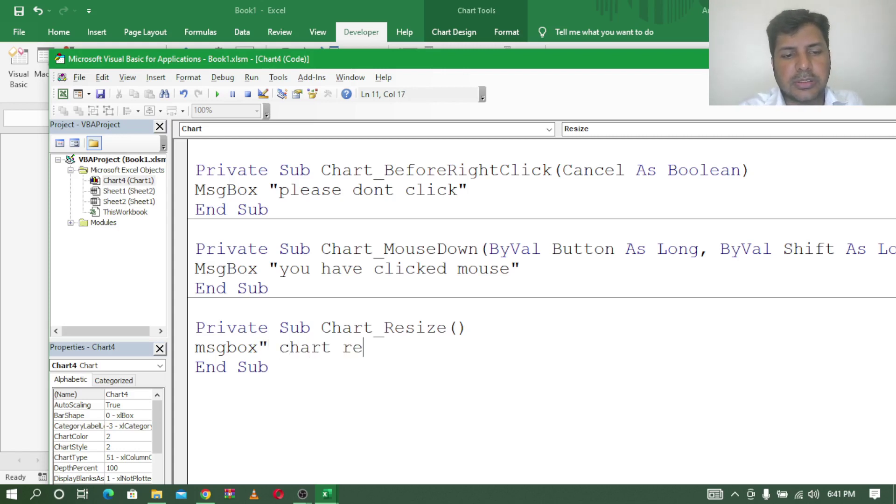
type("sisd")
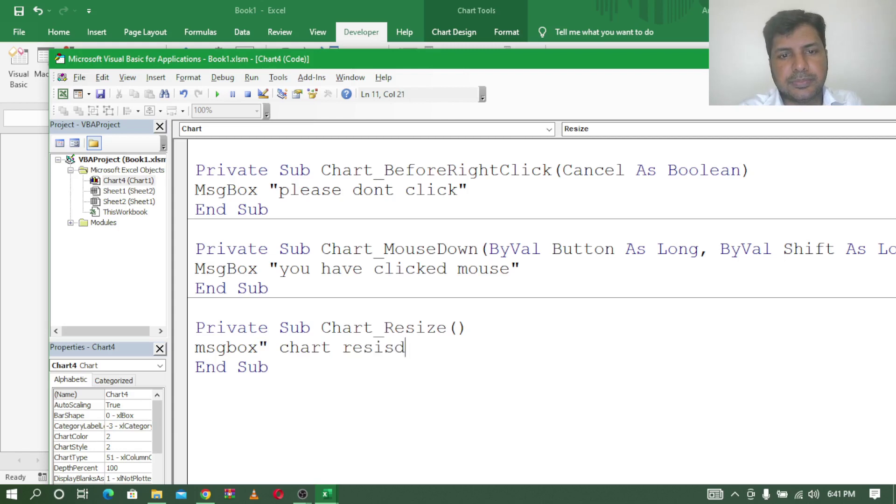
key("BackSpace")
key("BackSpace")
key("BackSpace")
type("zed")
key("BackSpace")
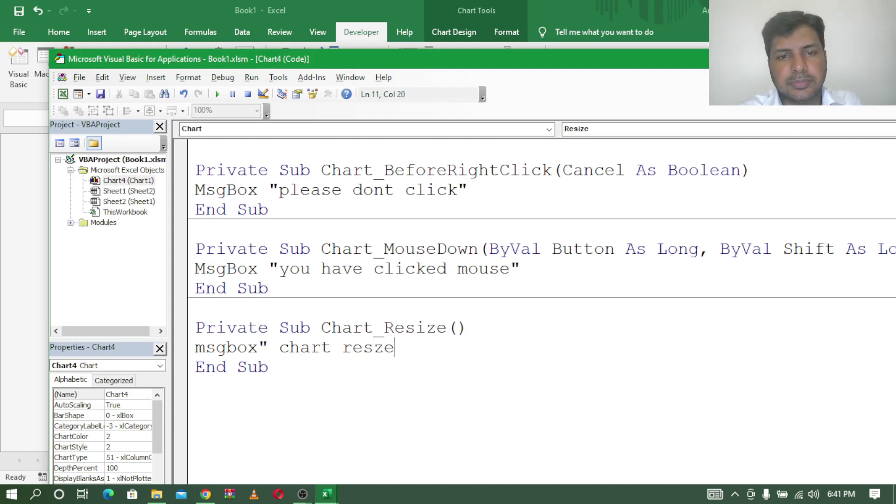
key("BackSpace")
key("BackSpace")
type("i")
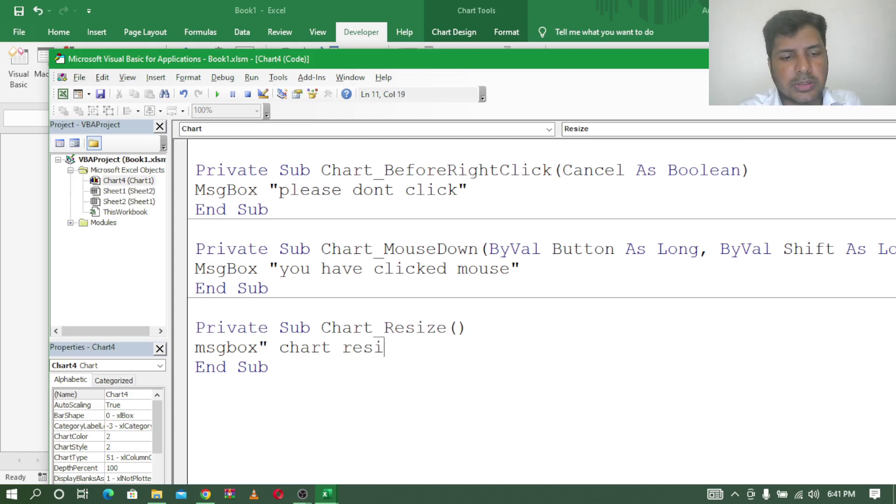
type("zed\"")
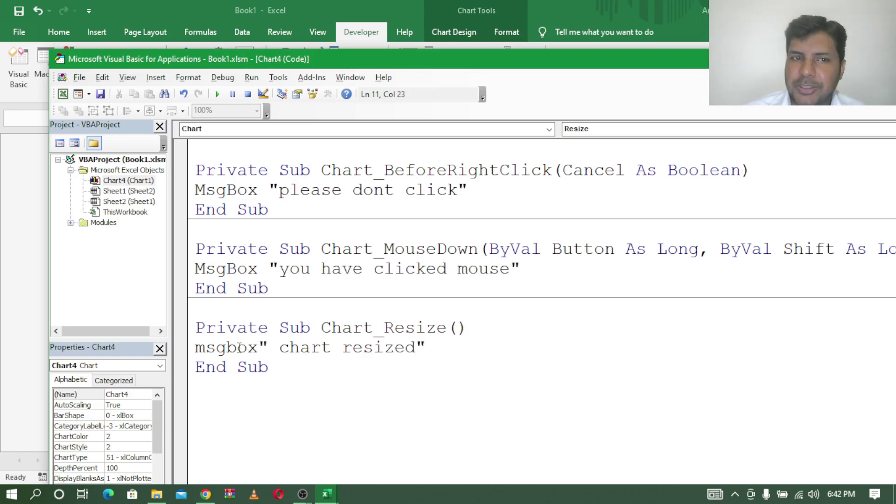
left_click_drag(664, 66, 597, 88)
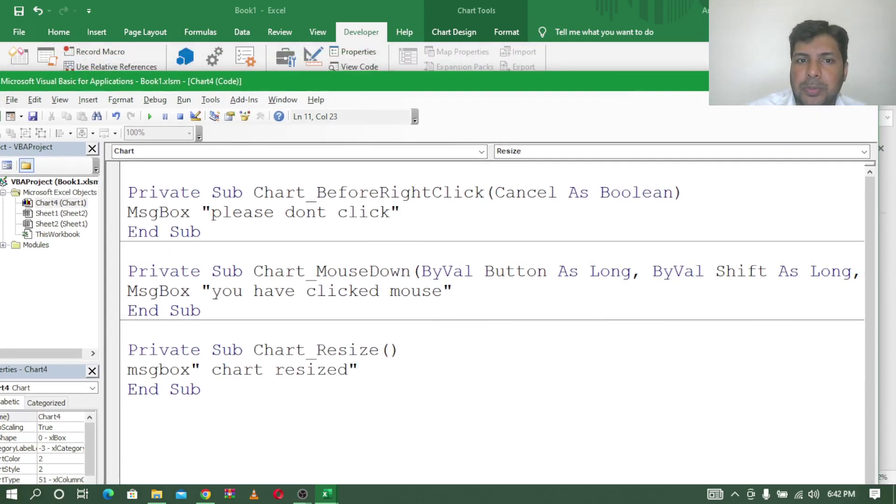
key("alt+F11")
- Test the chart's click and right-click handlers, dismissing each "you have clicked mouse" and "please dont click" message
left_click(392, 235)
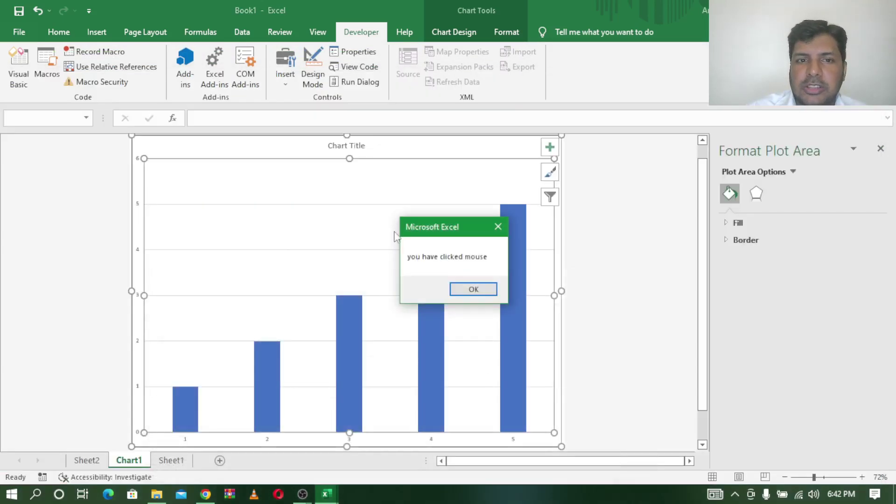
left_click(476, 290)
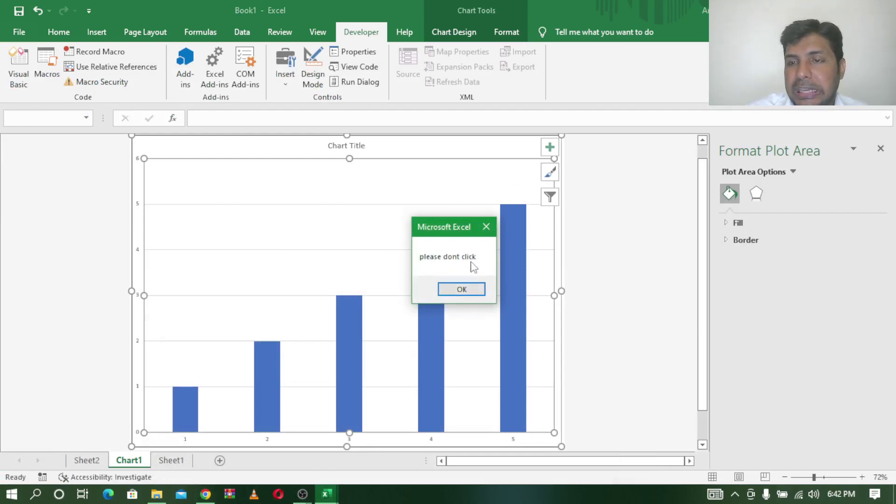
left_click(464, 289)
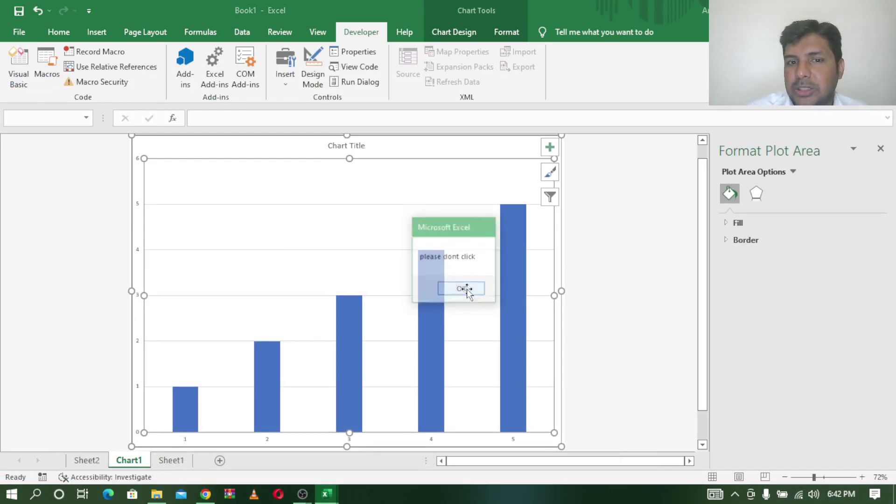
left_click(275, 228)
left_click(275, 228)
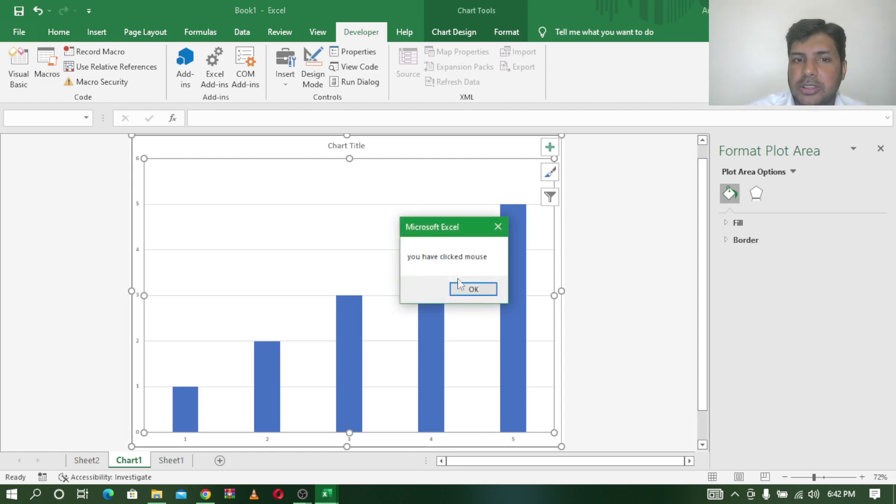
left_click(473, 290)
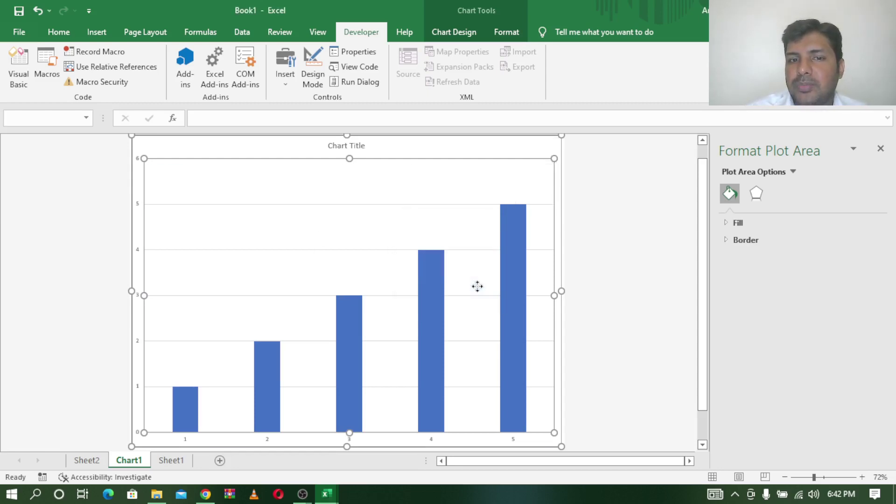
mouse_move(476, 286)
left_mouse_down()
mouse_move(618, 194)
mouse_move(510, 236)
mouse_move(464, 186)
left_mouse_up()
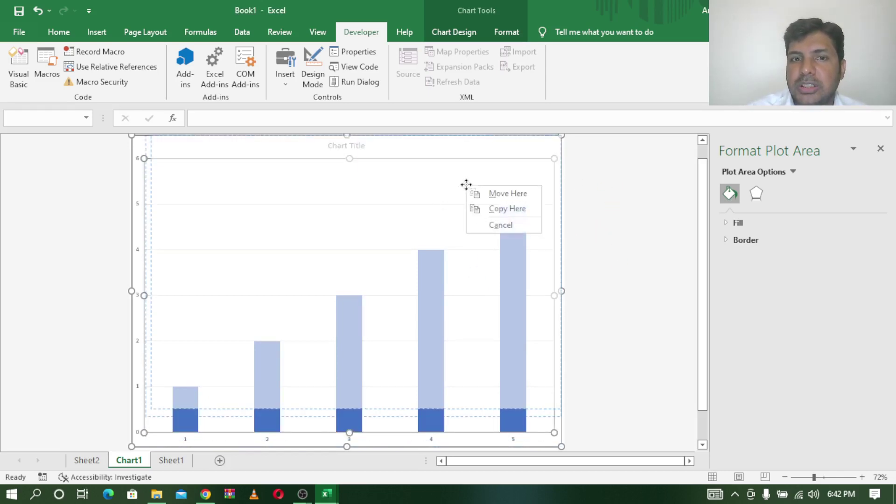
left_click(445, 188)
left_click(445, 188)
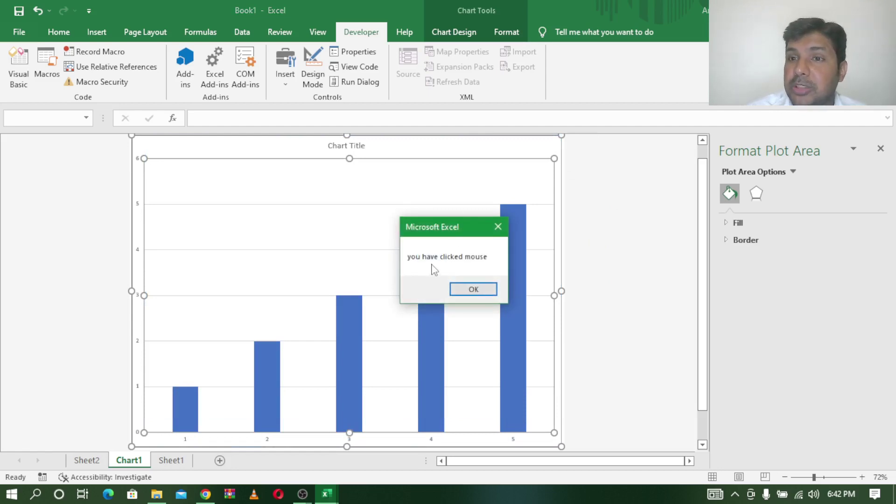
left_click(481, 289)
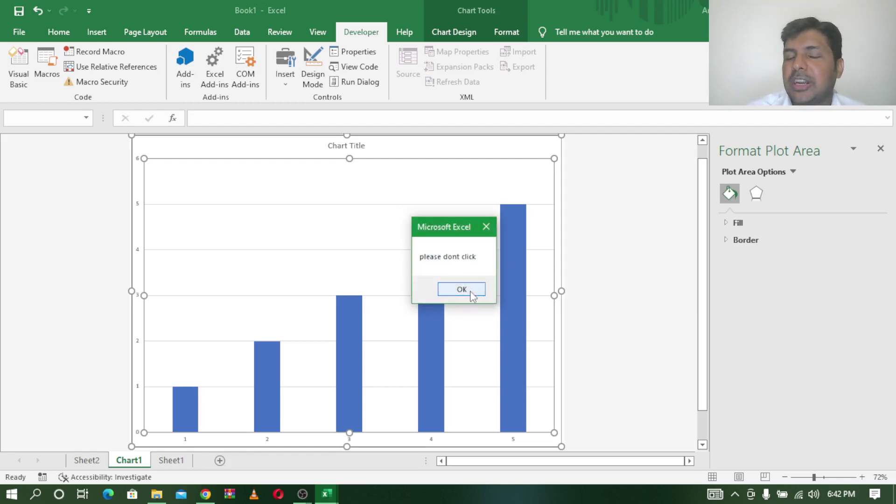
left_click(461, 289)
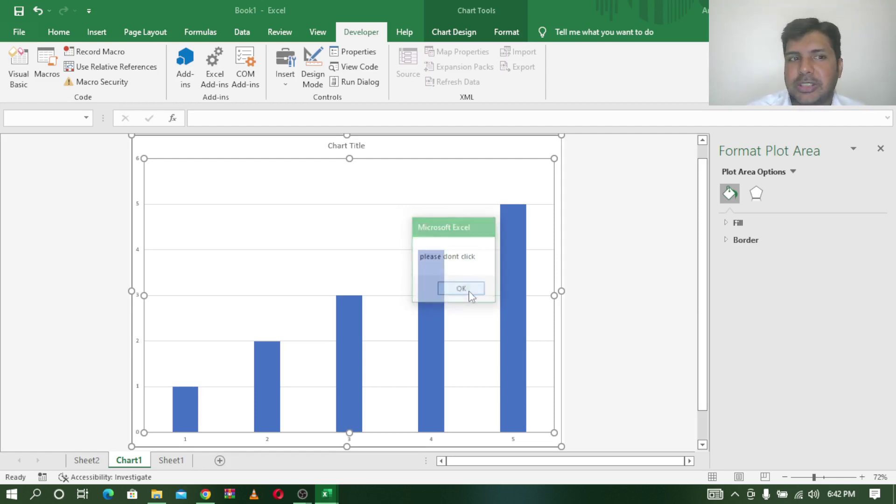
left_click(175, 152)
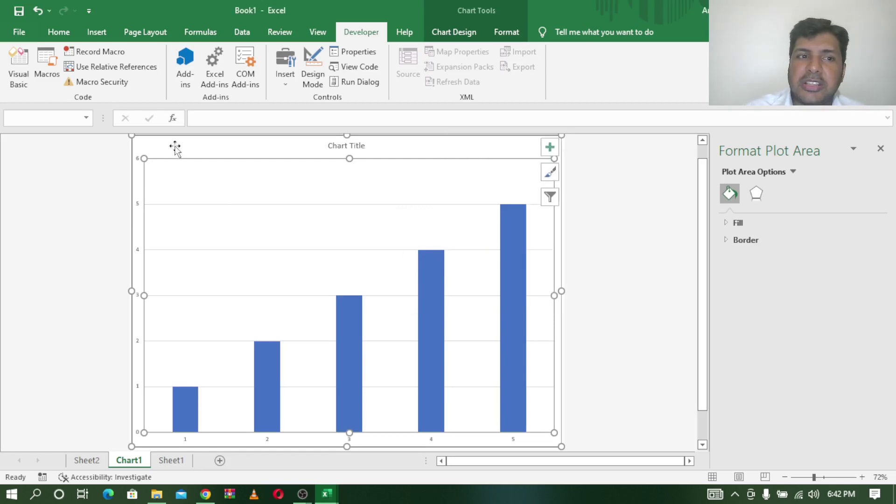
- Shrink the plot area slightly to fire the Resize handler and dismiss "chart resized"
left_click(142, 157)
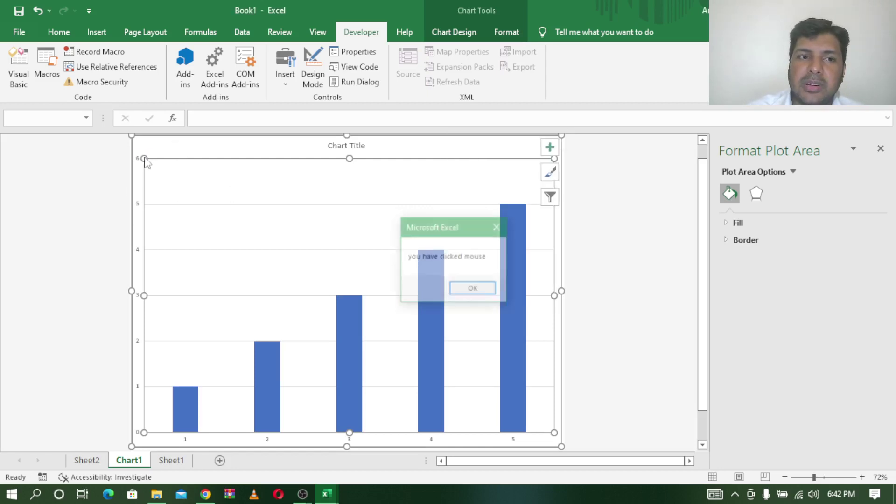
left_click(473, 289)
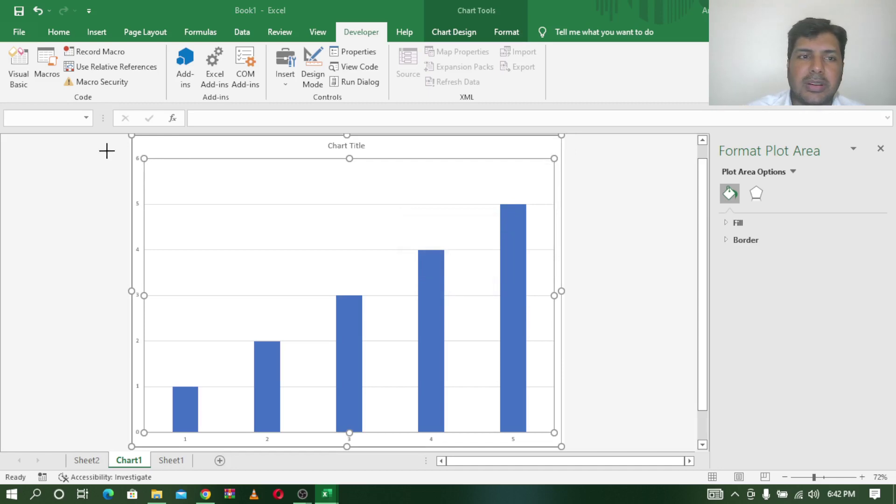
mouse_move(136, 152)
left_mouse_down()
mouse_move(204, 173)
mouse_move(189, 173)
left_mouse_up()
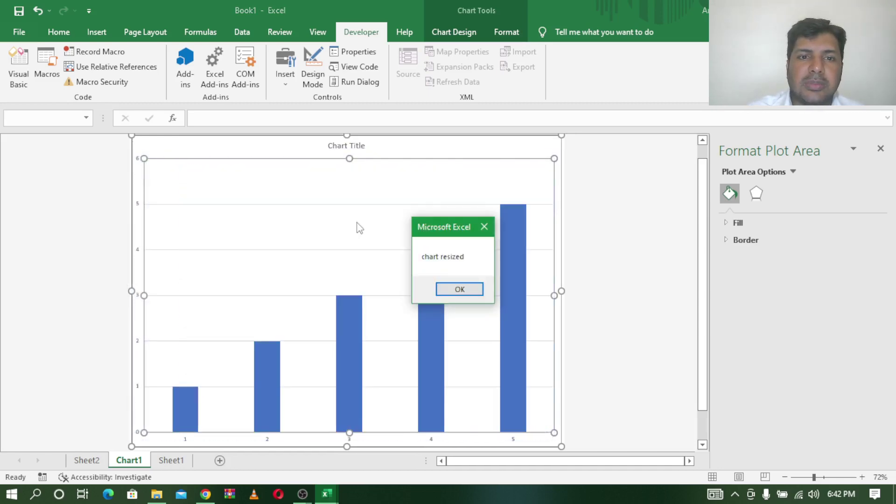
left_click(462, 289)
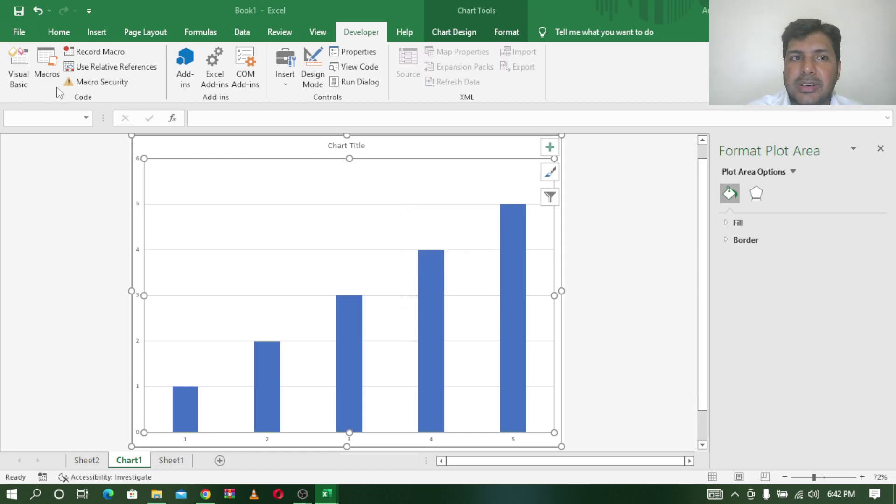
- Delete the Chart_BeforeRightClick and Chart_MouseDown procedures, leaving only Chart_Resize
left_click(19, 65)
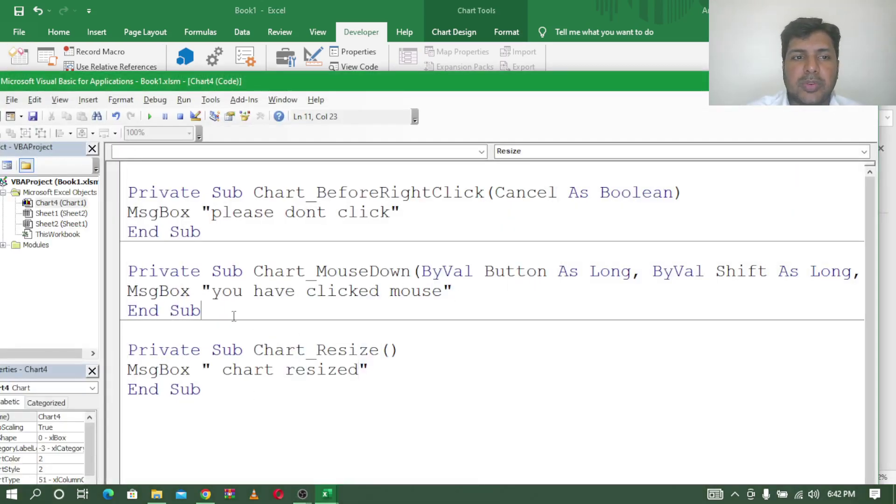
left_click_drag(234, 313, 126, 183)
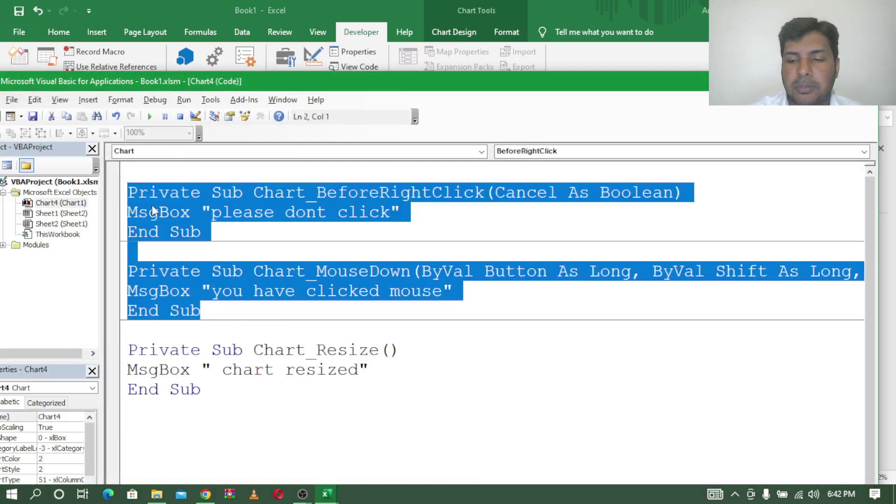
key("Delete")
key("BackSpace")
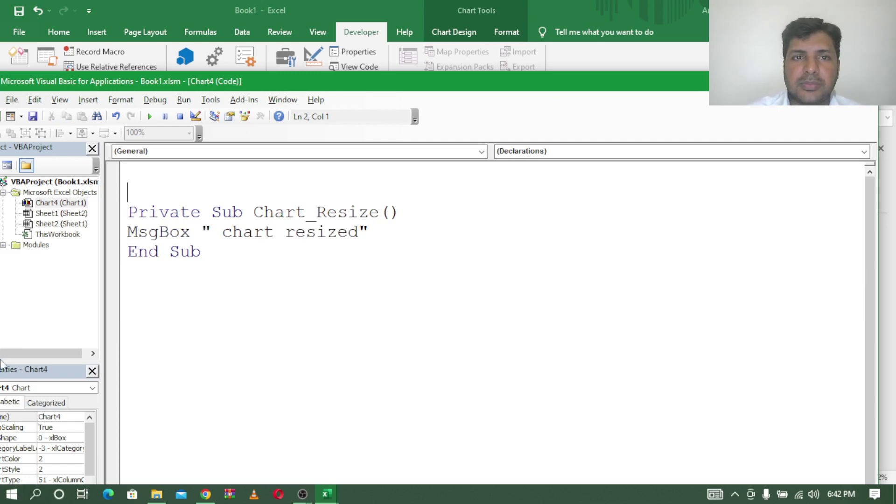
- Shrink then enlarge Chart1's plot area, dismissing each "chart resized" message
key("alt+F11")
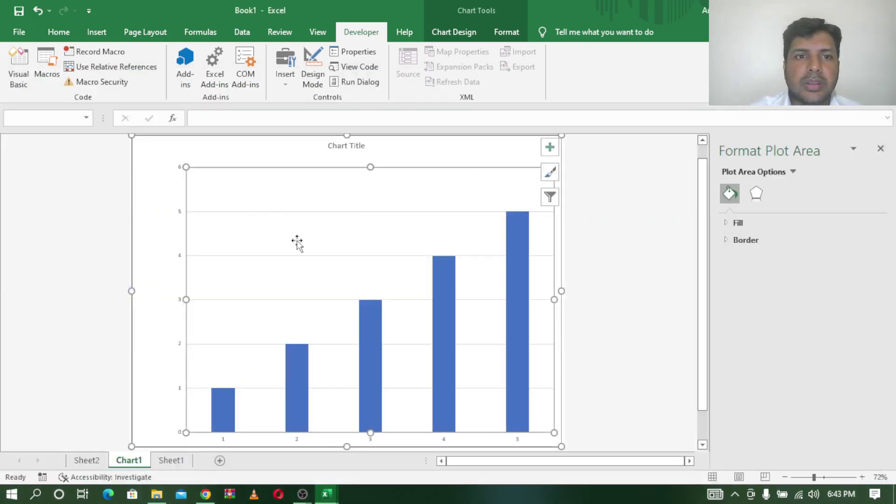
left_click(196, 173)
left_click(185, 168)
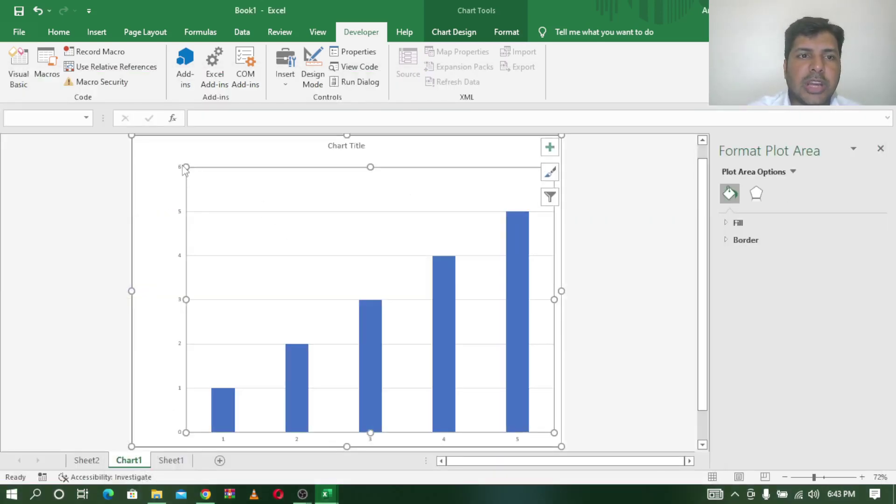
left_click_drag(187, 164, 208, 208)
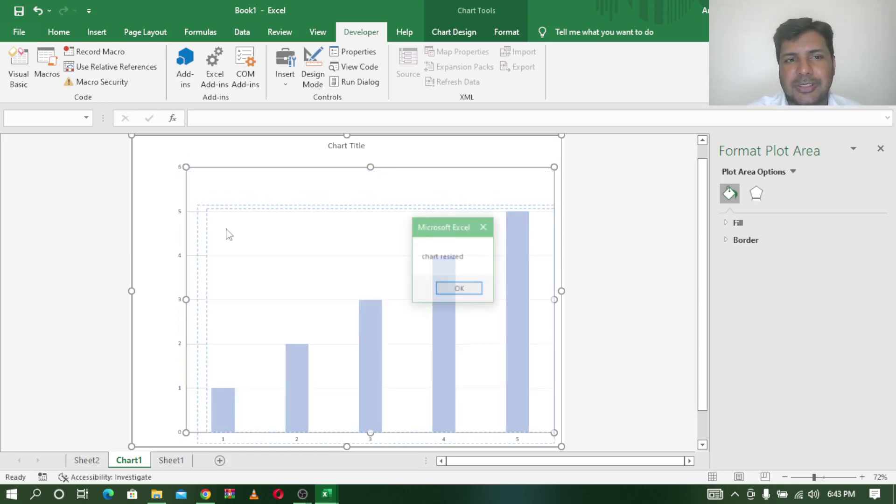
left_click(460, 289)
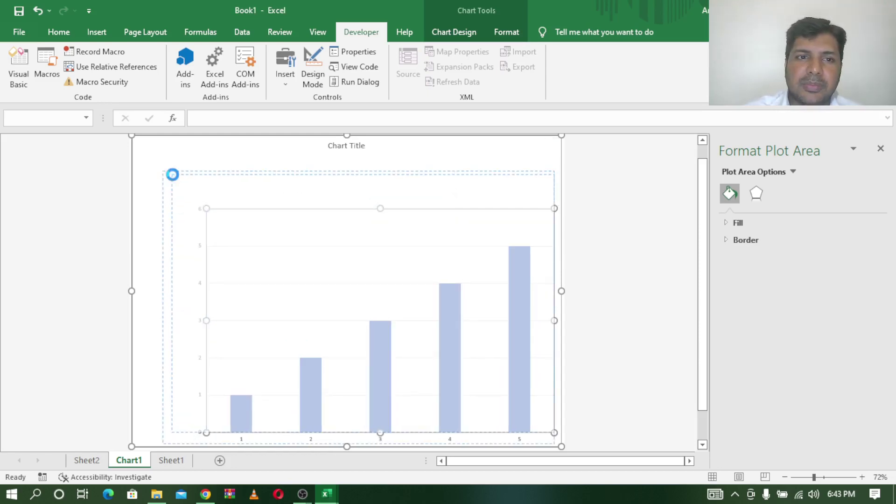
left_click_drag(206, 208, 172, 174)
left_click(458, 289)
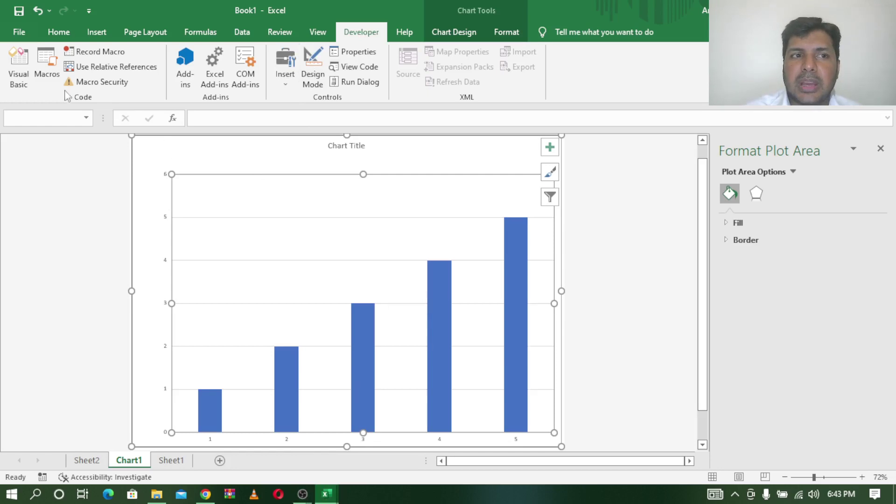
- Reopen Chart4's module, now holding only Chart_Resize, and browse the Chart event list
left_click(18, 68)
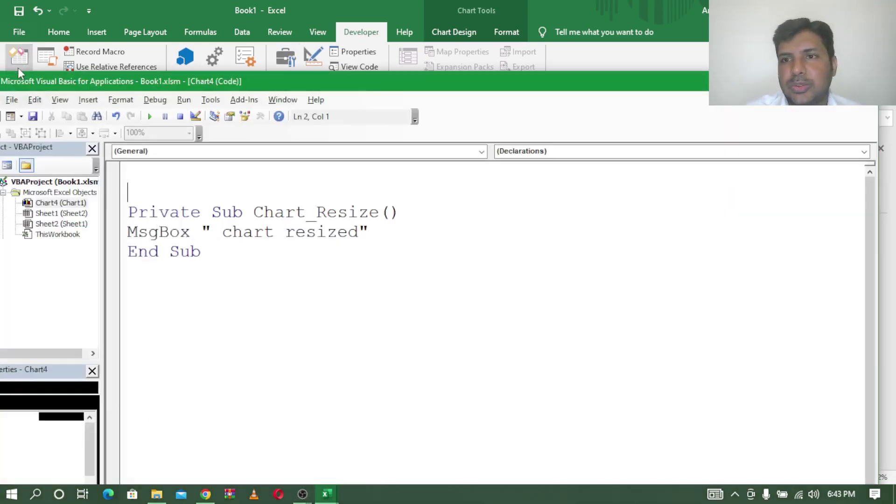
left_click(539, 151)
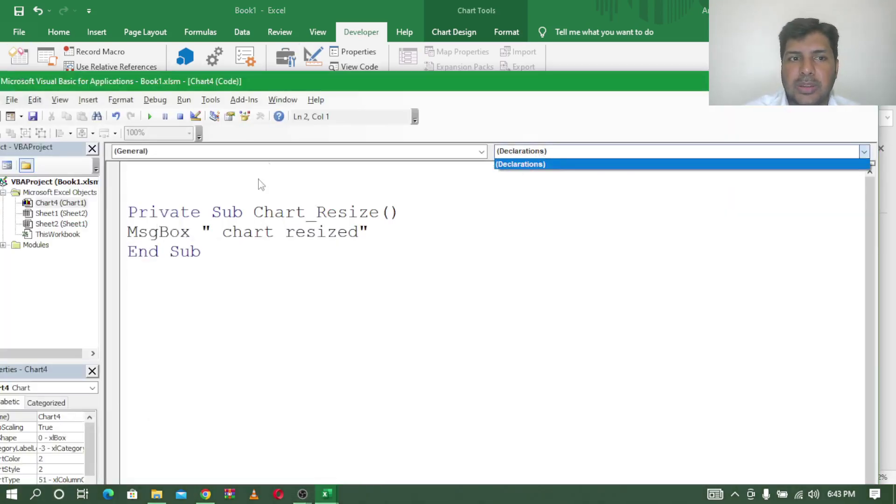
left_click(247, 245)
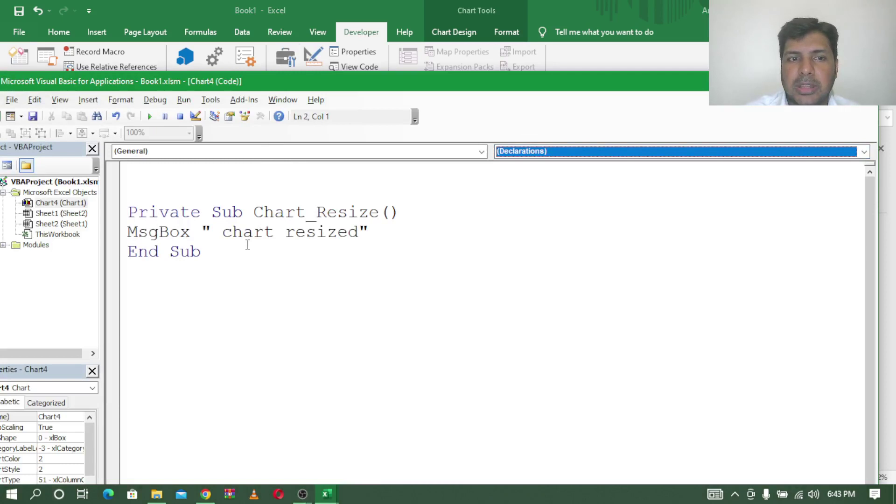
left_click(580, 152)
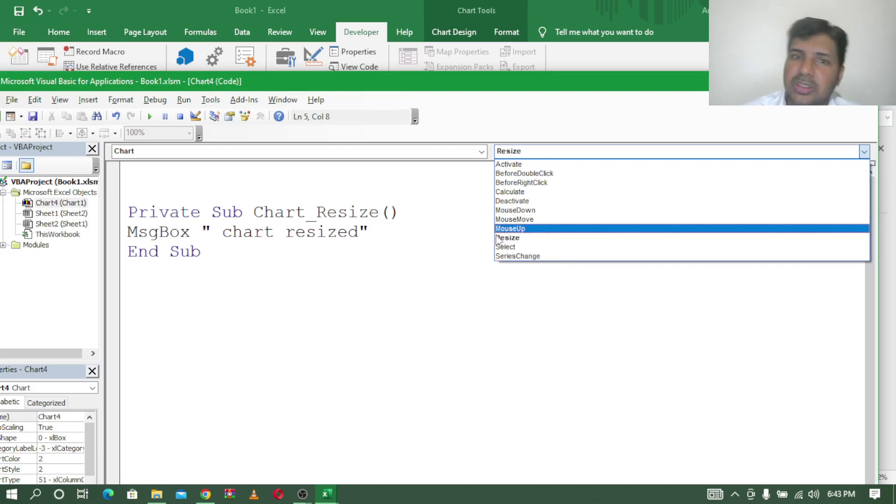
left_click(450, 232)
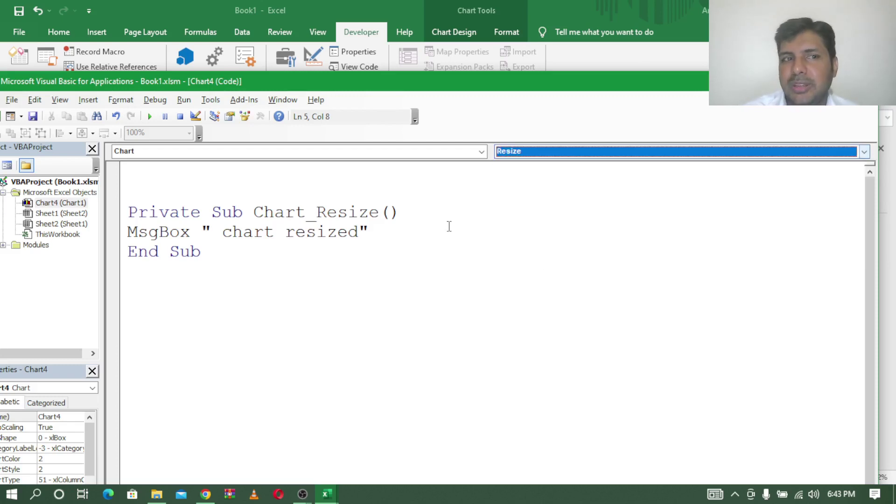